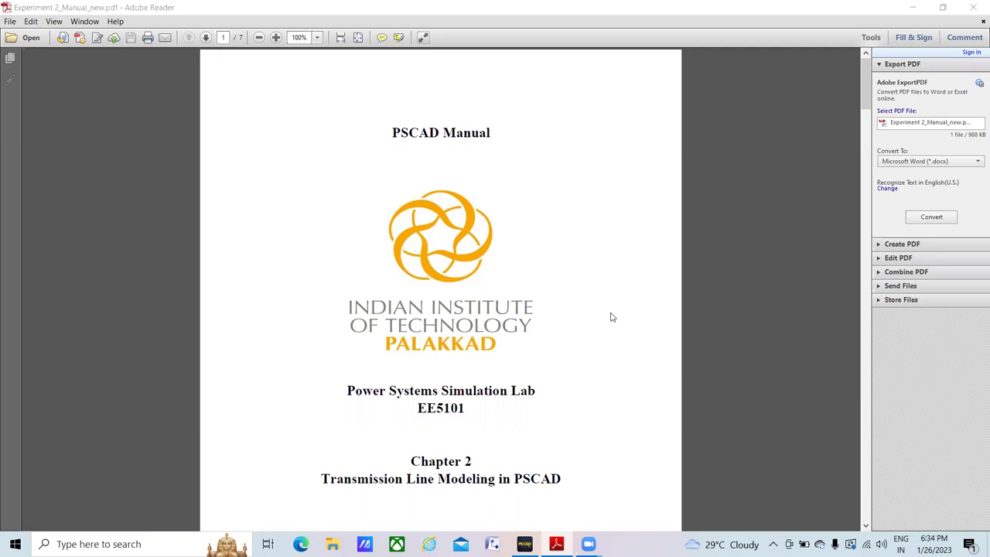
Step: Read the manual's chapter on transmission line modeling, from the title page to the component wizard instructions in steps 1 and 2
scroll(611, 318, "down", 1)
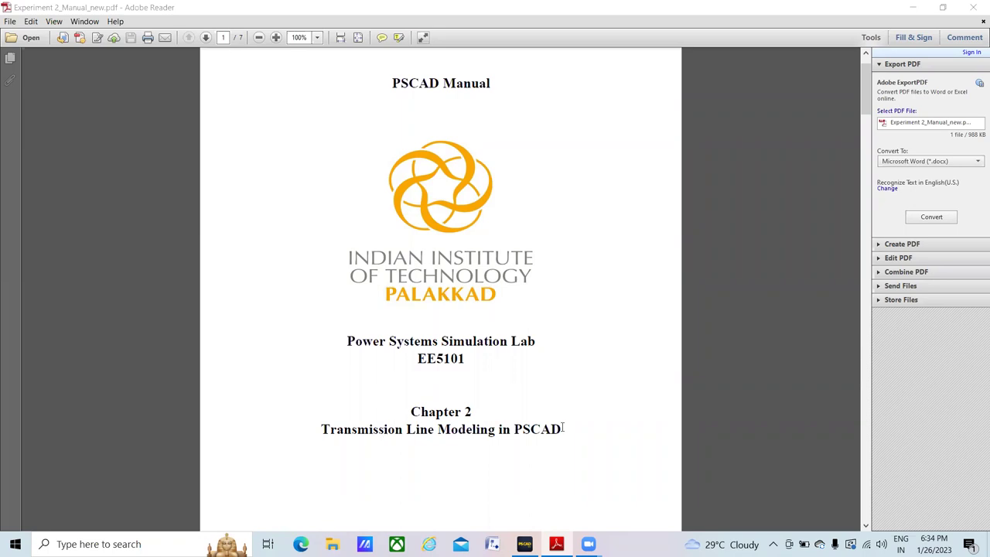
scroll(564, 428, "down", 6)
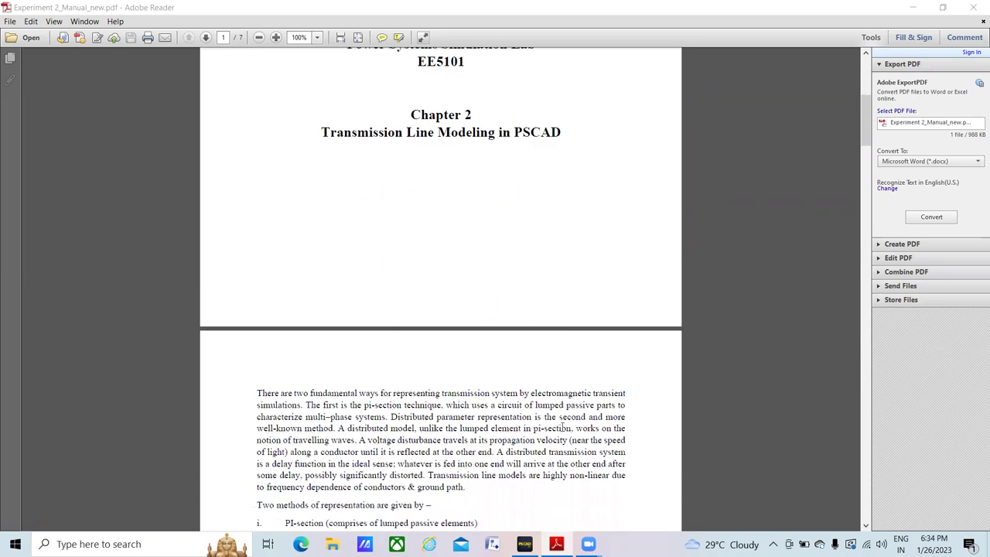
scroll(562, 427, "down", 2)
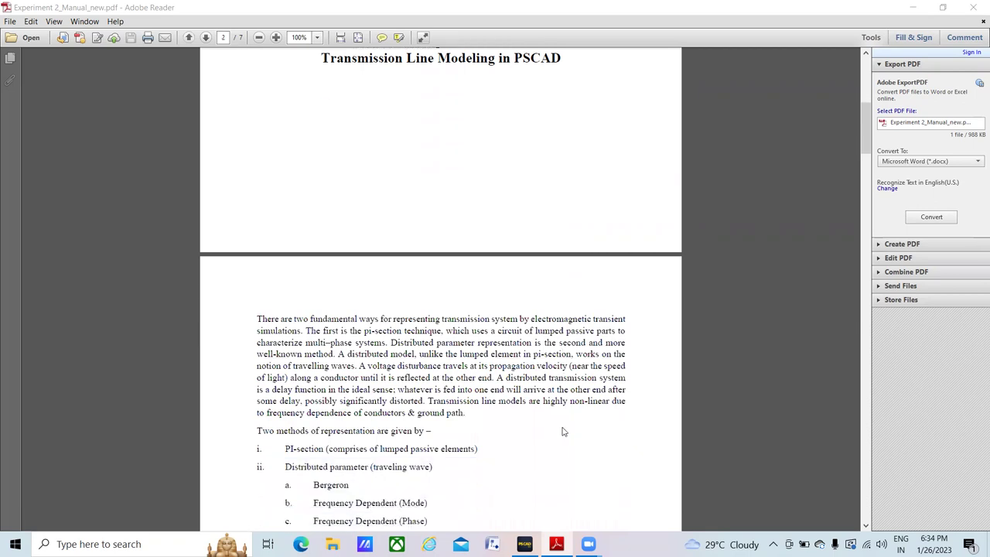
scroll(564, 431, "down", 1)
scroll(564, 432, "down", 1)
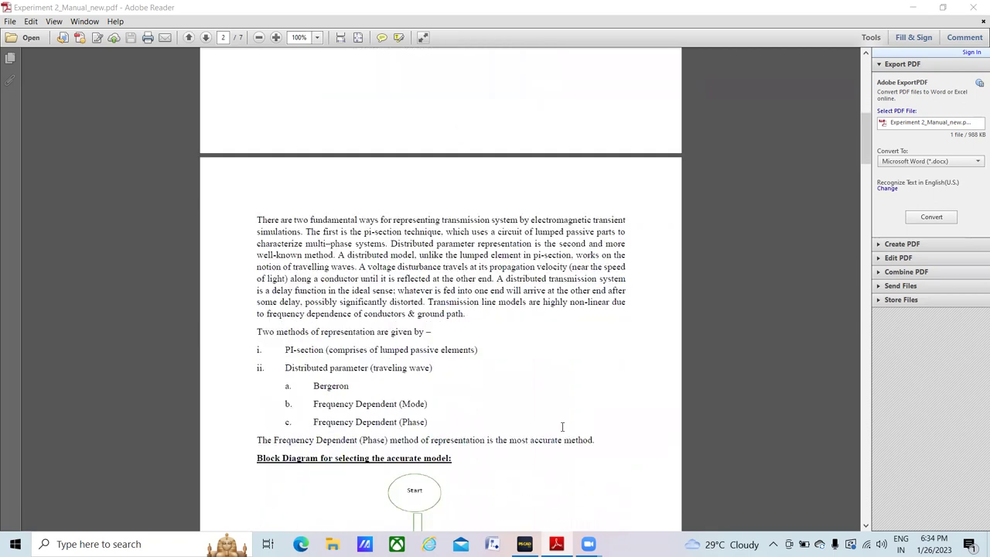
scroll(563, 427, "down", 1)
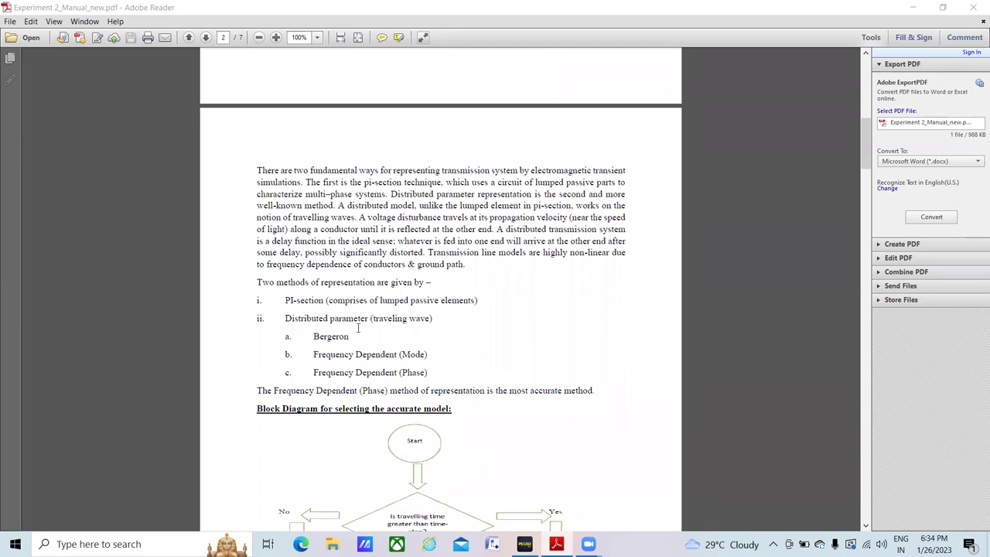
scroll(358, 328, "down", 1)
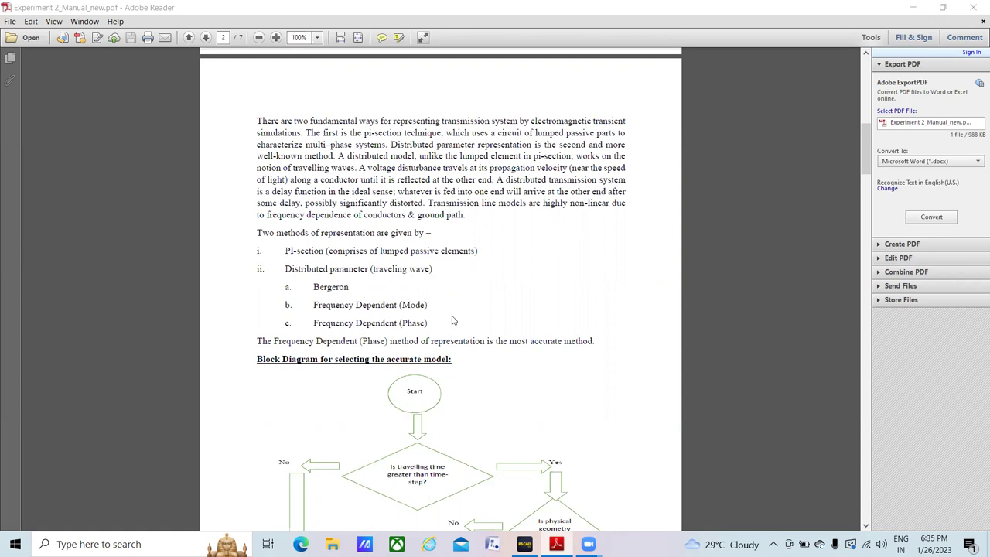
scroll(452, 320, "down", 10)
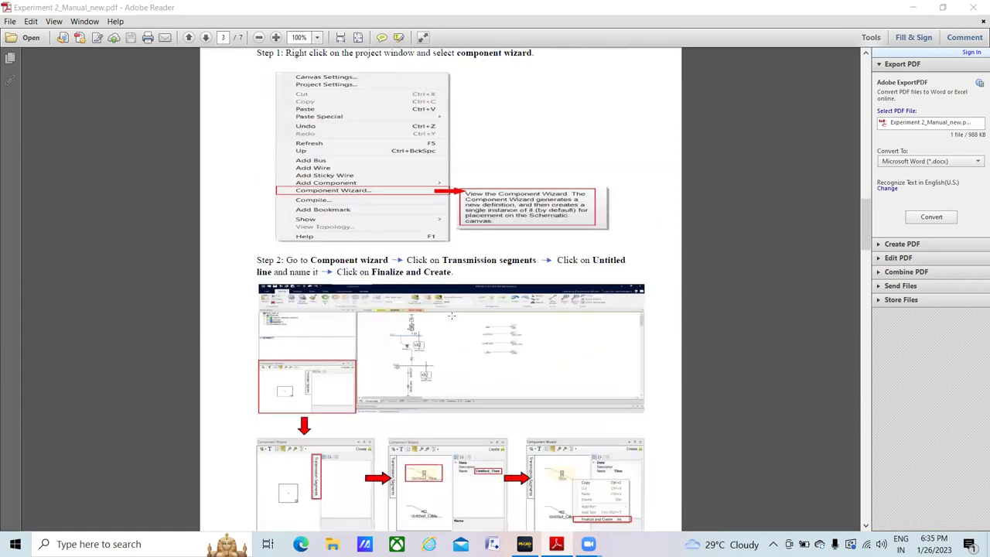
scroll(451, 316, "up", 1)
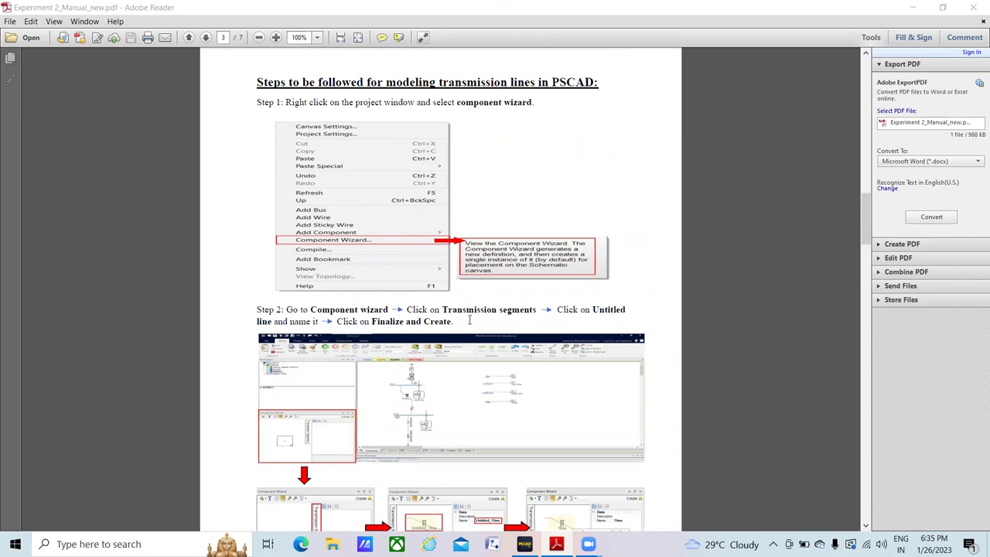
Step: Switch to PSCAD and open the Component Wizard's transmission segments for the Expt2a project
mouse_move(524, 543)
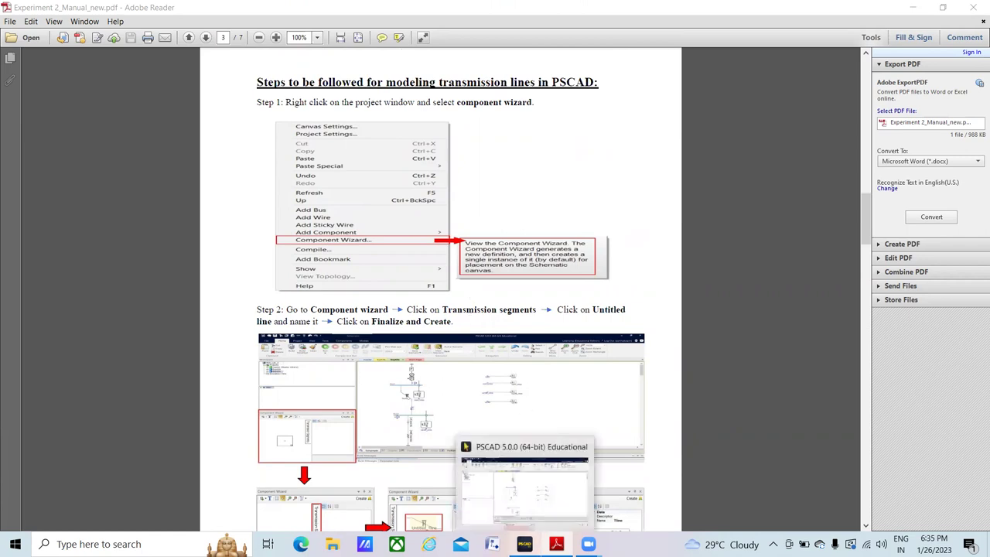
left_click(524, 485)
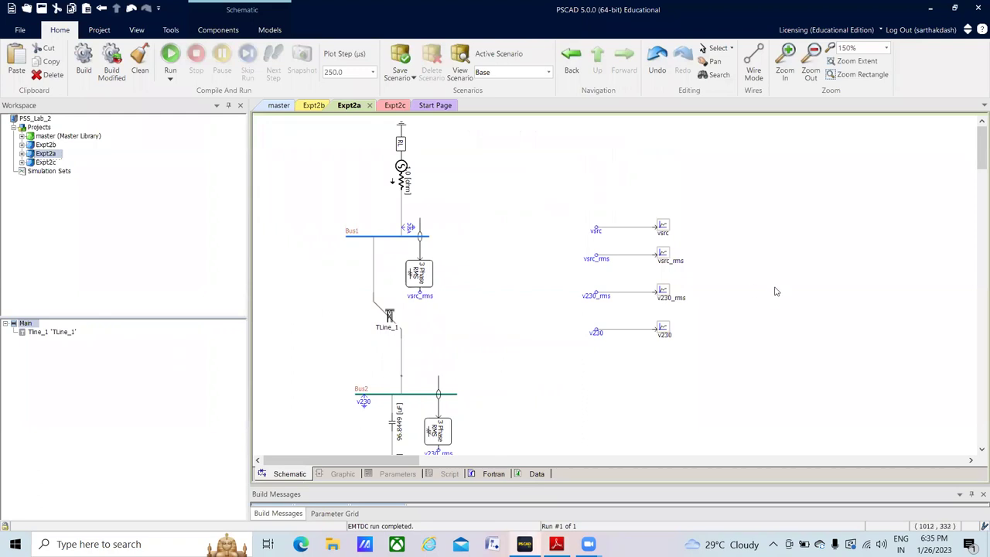
right_click(751, 179)
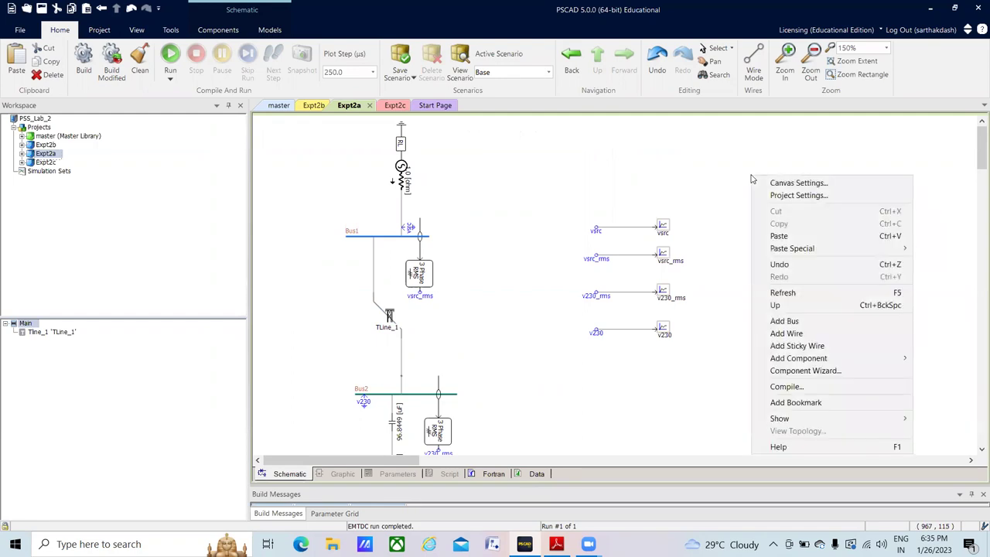
left_click(783, 373)
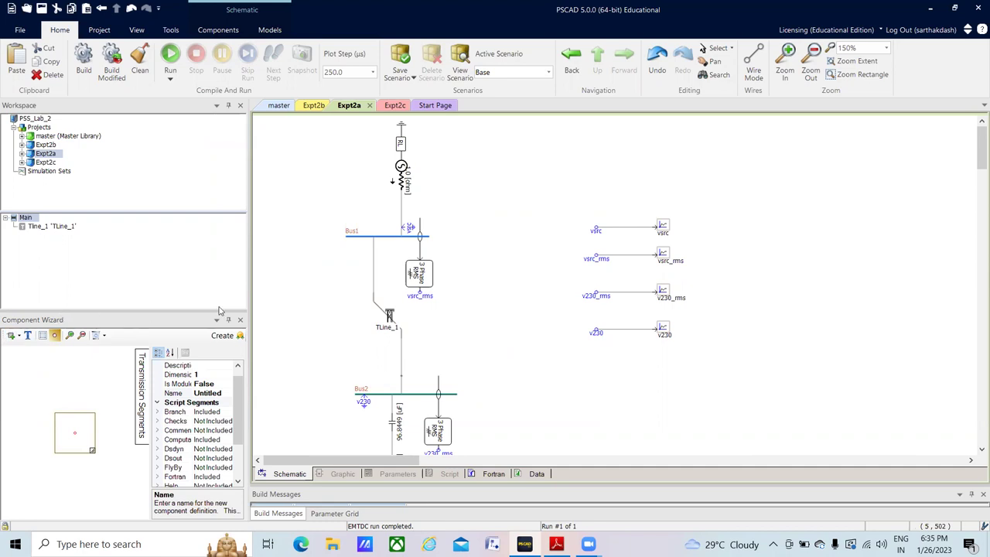
left_click(143, 394)
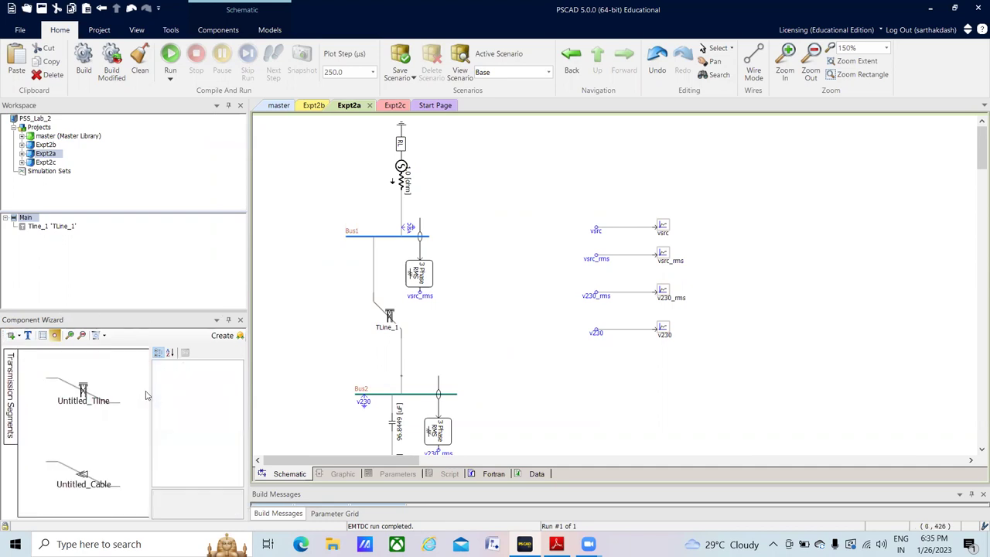
Step: Rename the Untitled_Tline segment in the Component Wizard as Tline
left_click(89, 394)
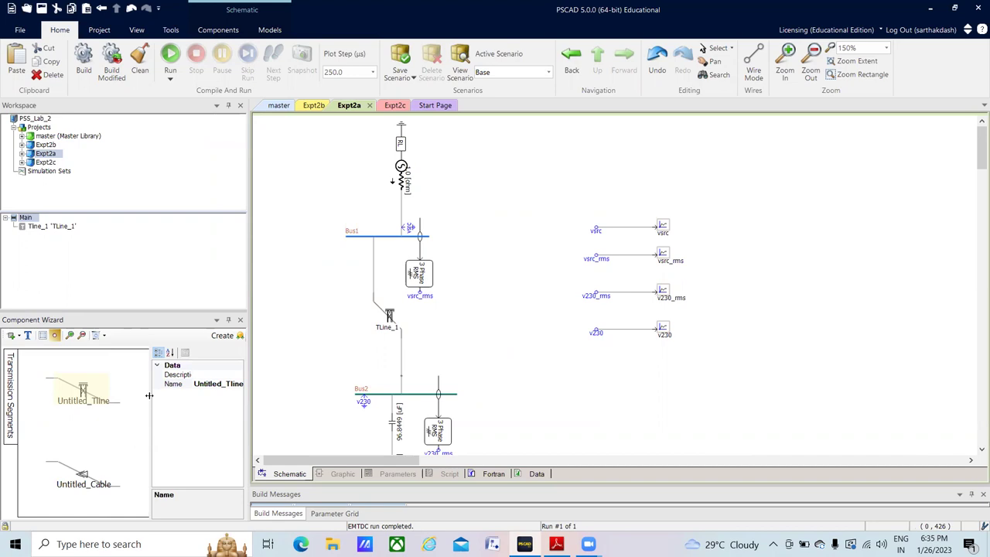
left_click_drag(149, 397, 139, 399)
left_click(217, 385)
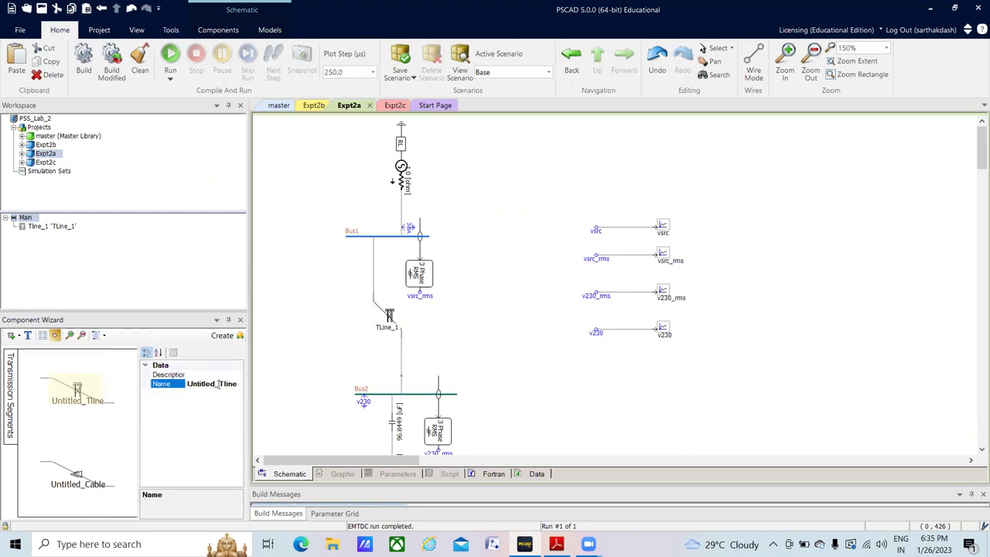
key("BackSpace")
key("BackSpace")
key("BackSpace")
key("BackSpace")
key("BackSpace")
key("BackSpace")
key("BackSpace")
key("BackSpace")
key("BackSpace")
left_click(82, 394)
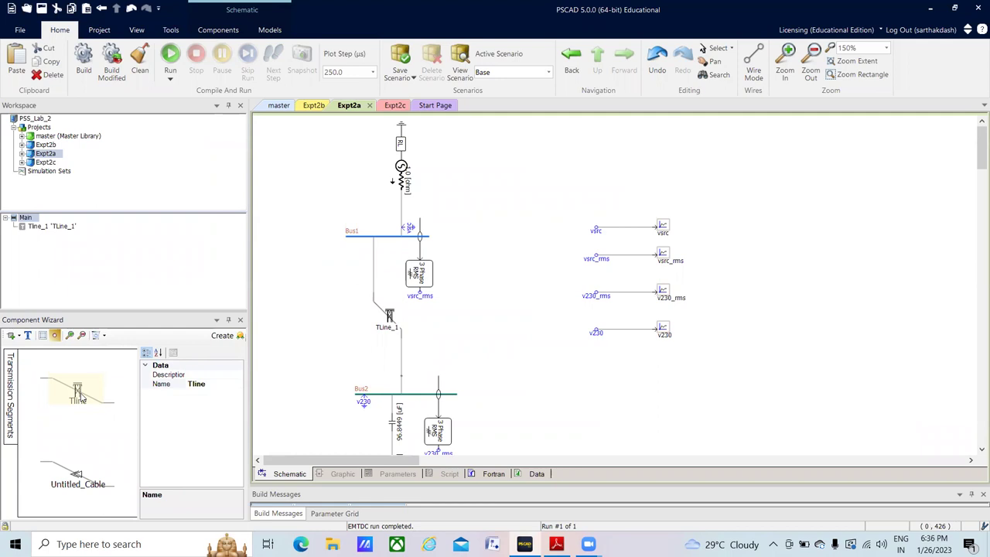
Step: Finalize and create the Tline segment, place it in the schematic's empty area beside the output channels, and delete that instance
right_click(80, 396)
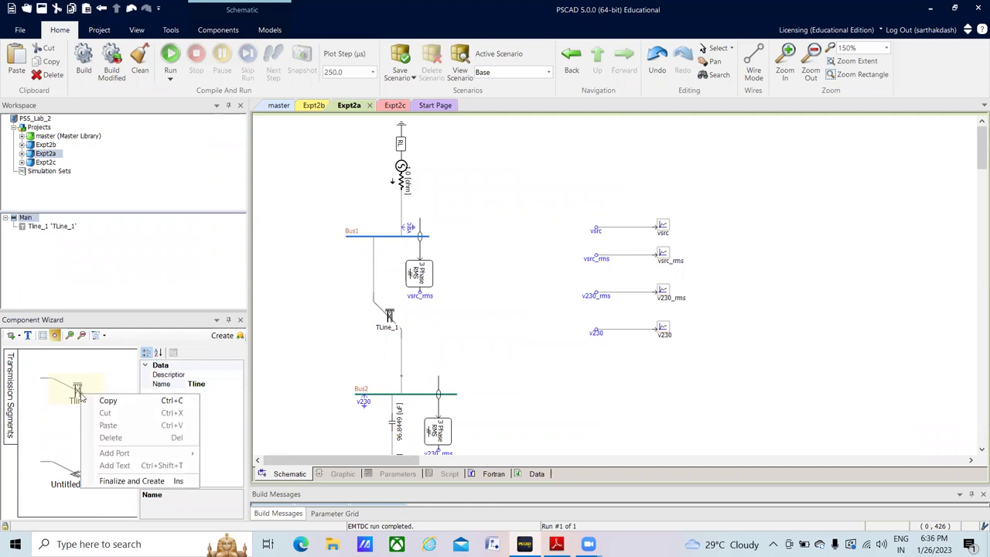
left_click(103, 481)
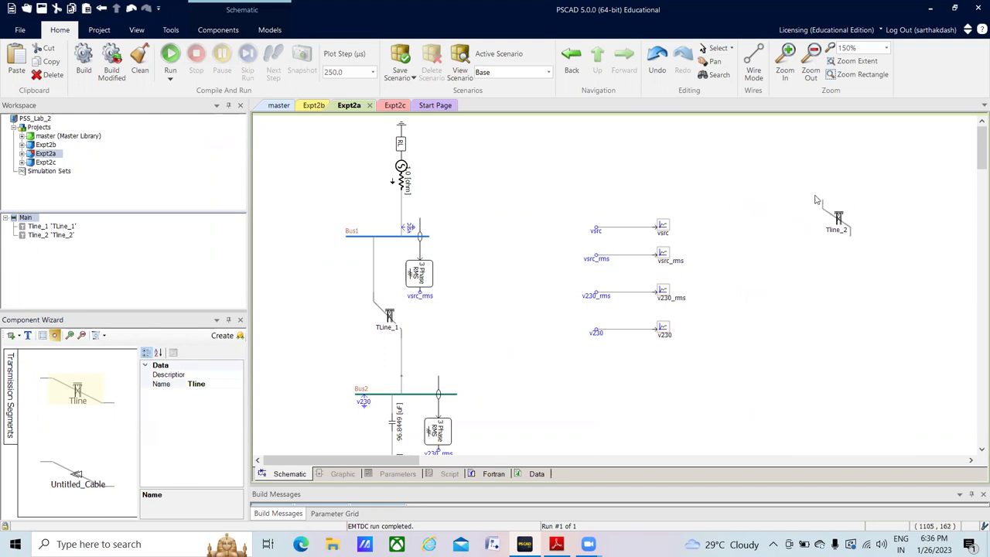
left_click(802, 196)
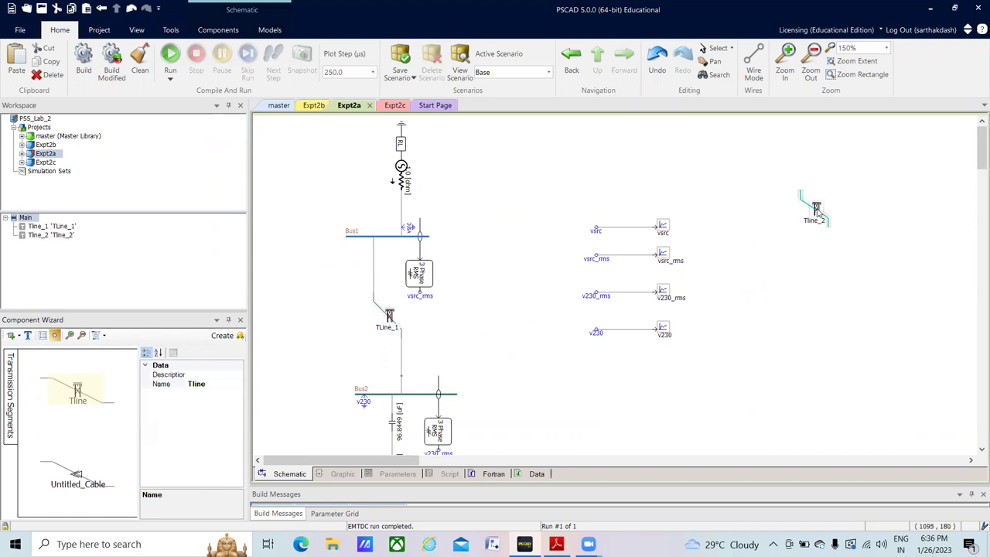
key("Delete")
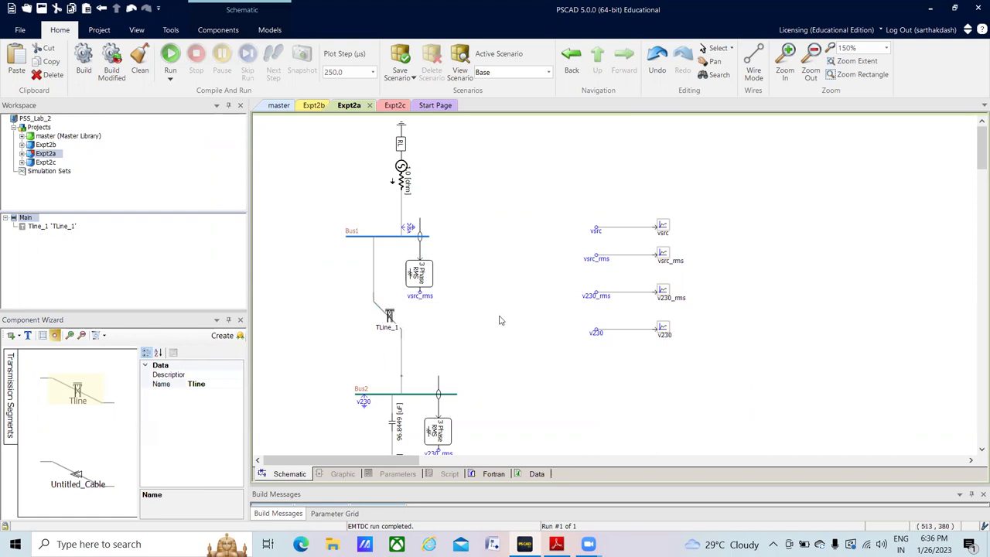
Step: Open TLine_1's configuration parameters and consult the Experiment 2 task 1a specification in the PDF manual
right_click(389, 317)
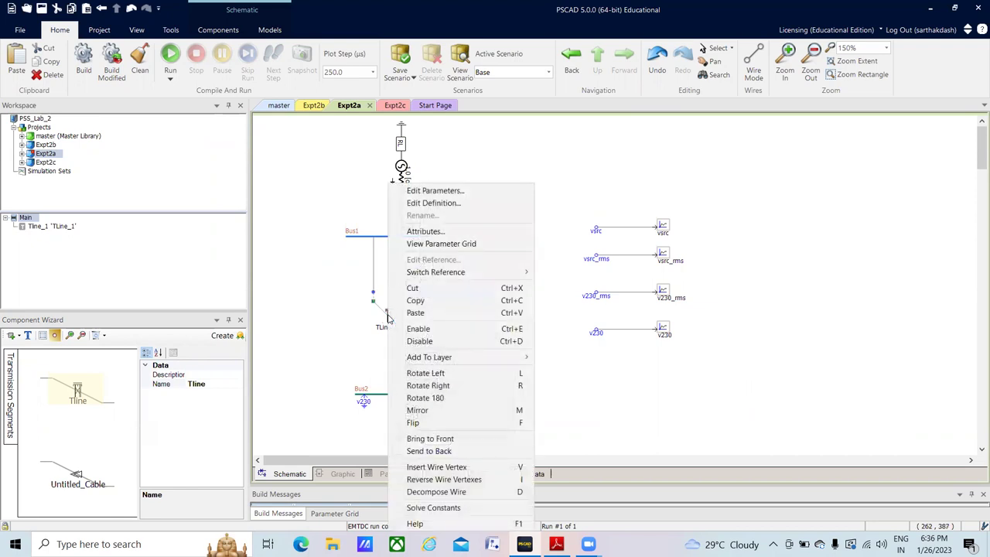
left_click(396, 192)
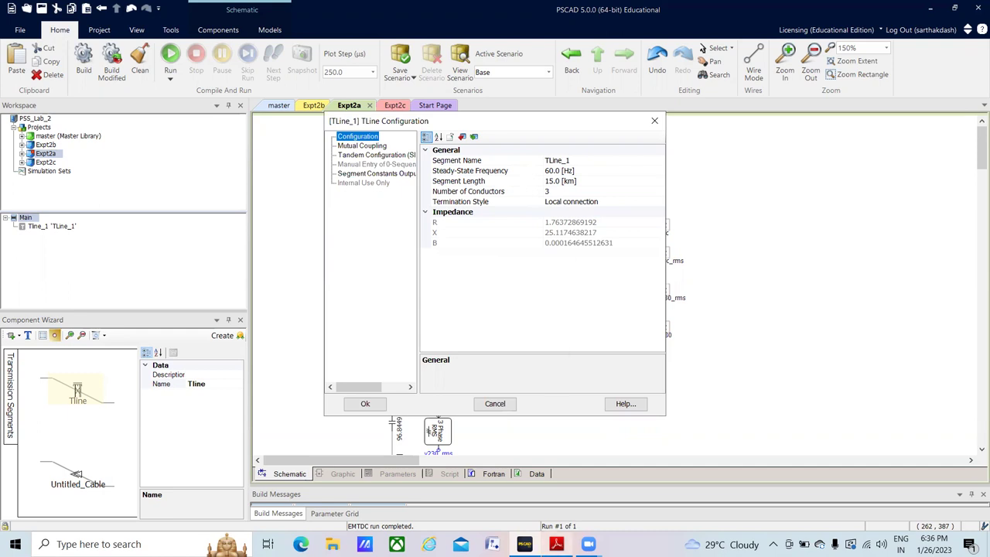
mouse_move(556, 544)
left_click(547, 495)
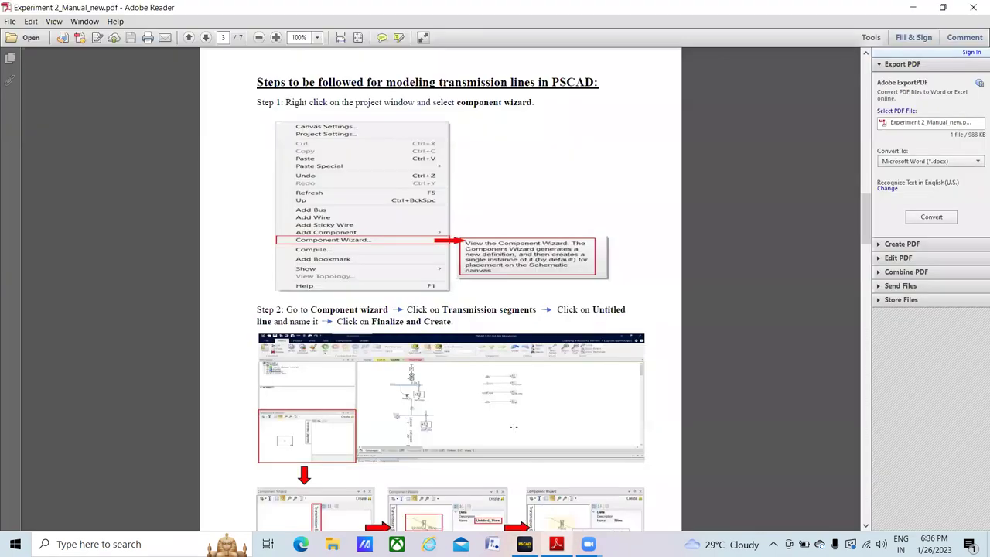
scroll(513, 427, "down", 10)
scroll(513, 426, "down", 15)
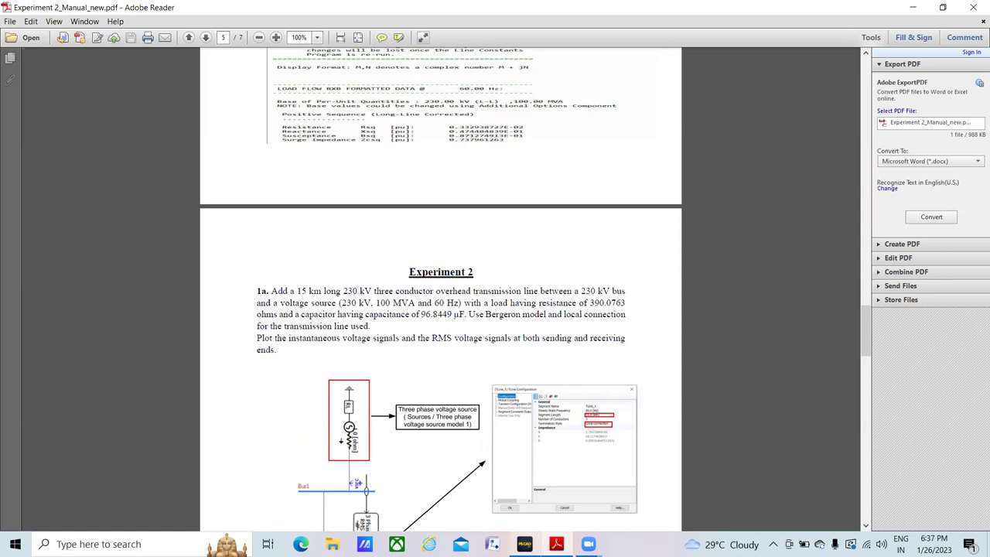
Step: Switch to PSCAD to compare TLine_1's segment settings and termination style with task 1a, and reopen the manual
mouse_move(526, 542)
left_click(525, 489)
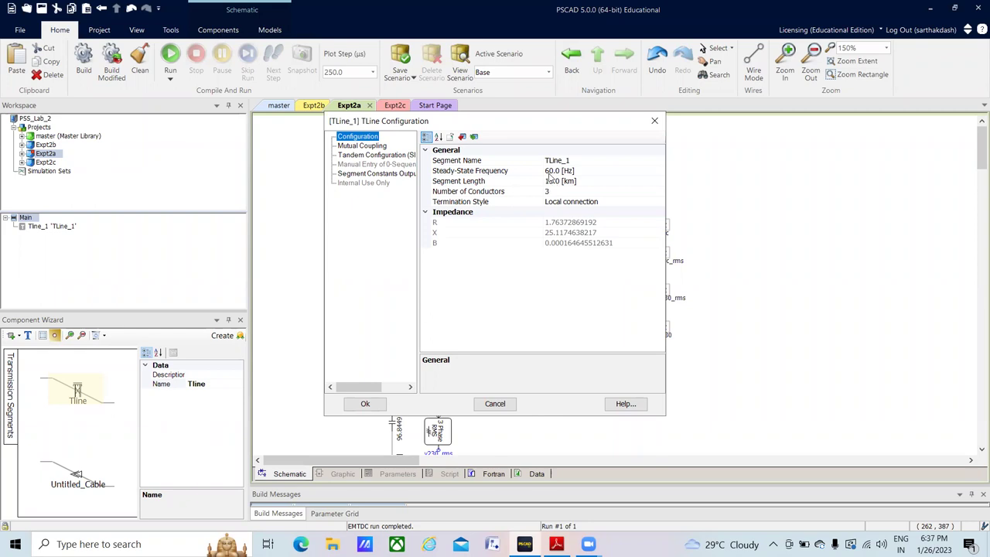
left_click(579, 203)
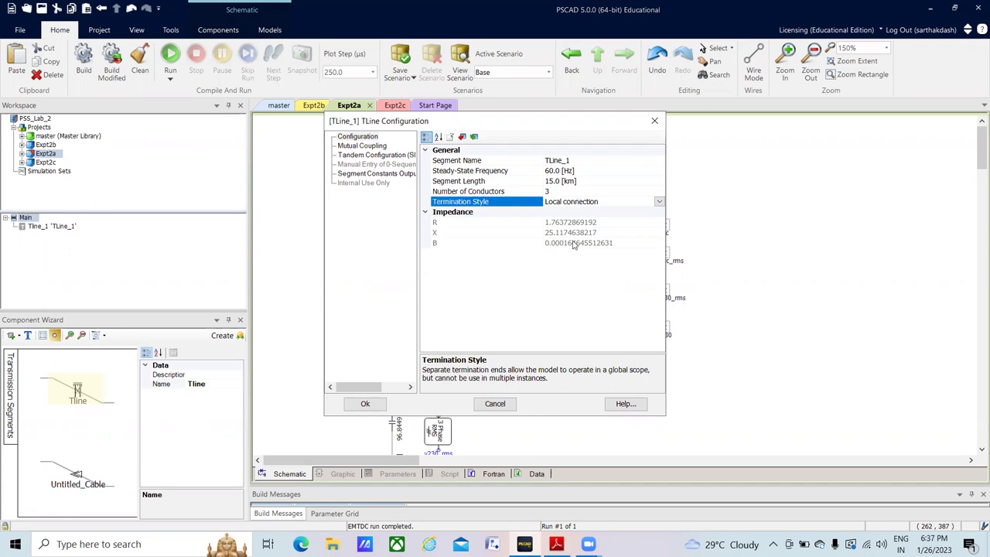
mouse_move(557, 544)
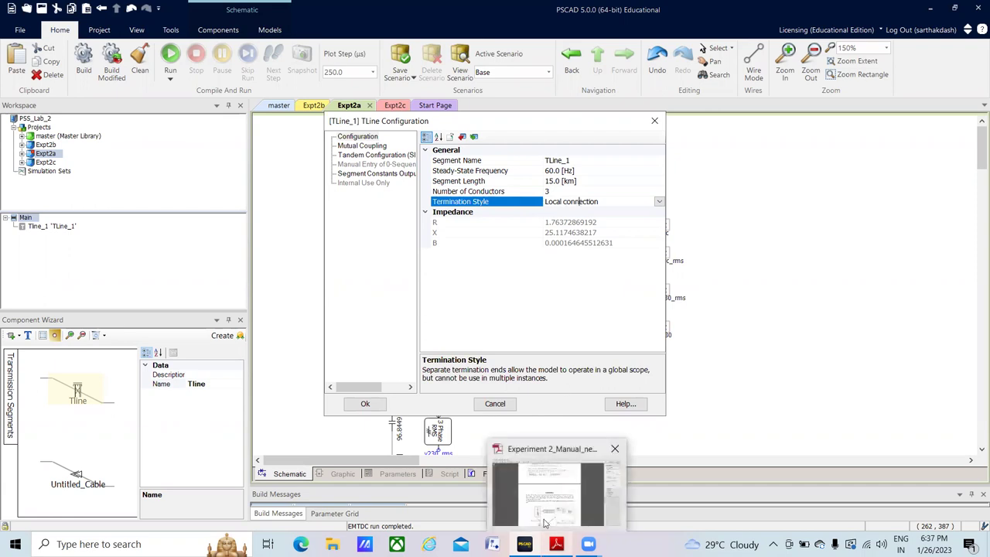
left_click(543, 495)
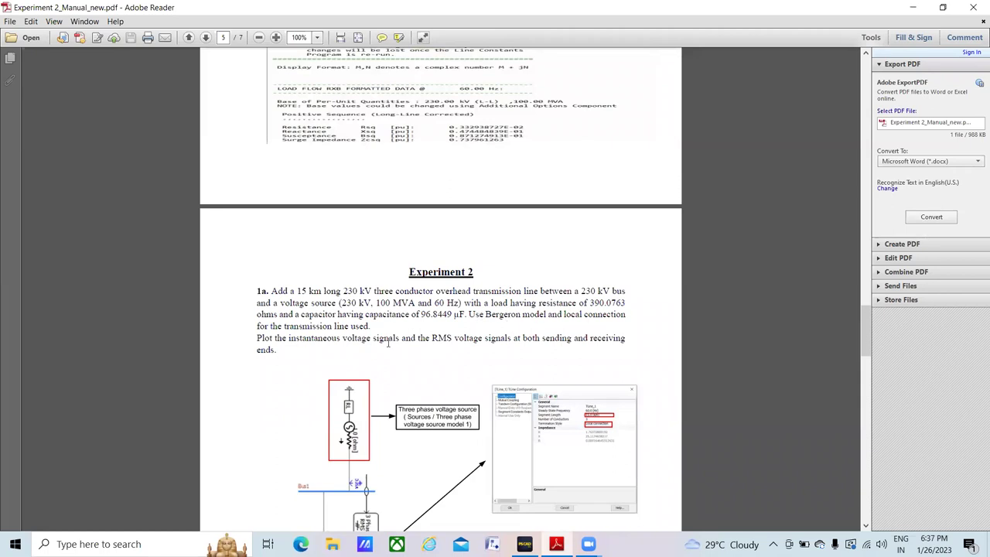
Step: Return to PSCAD, choose Local connection as TLine_1's termination style, and accept the configuration
mouse_move(525, 544)
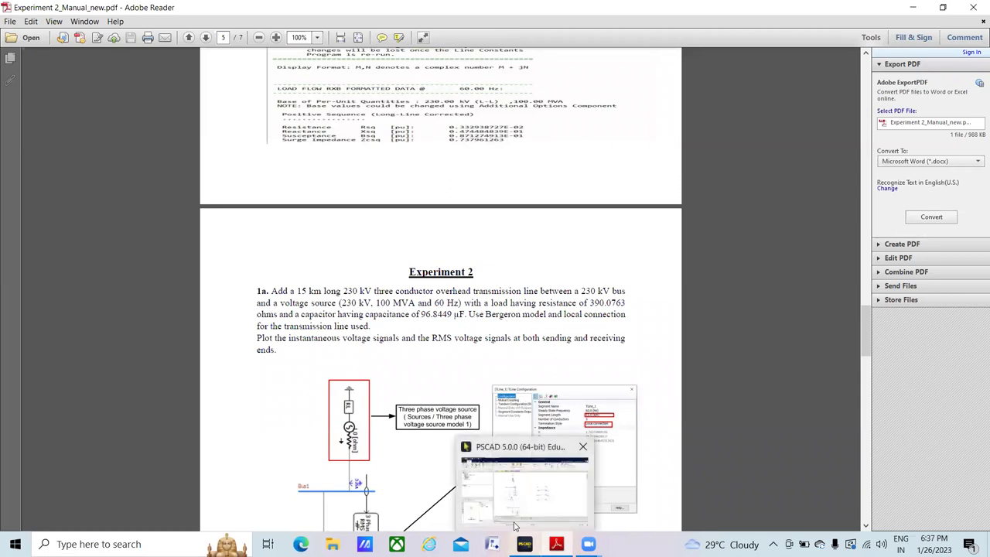
left_click(515, 526)
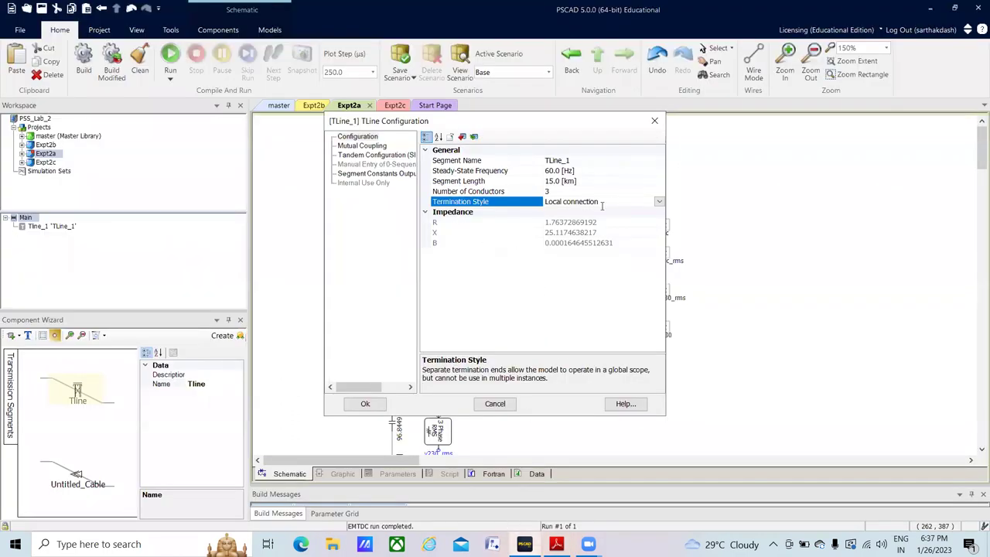
left_click(659, 202)
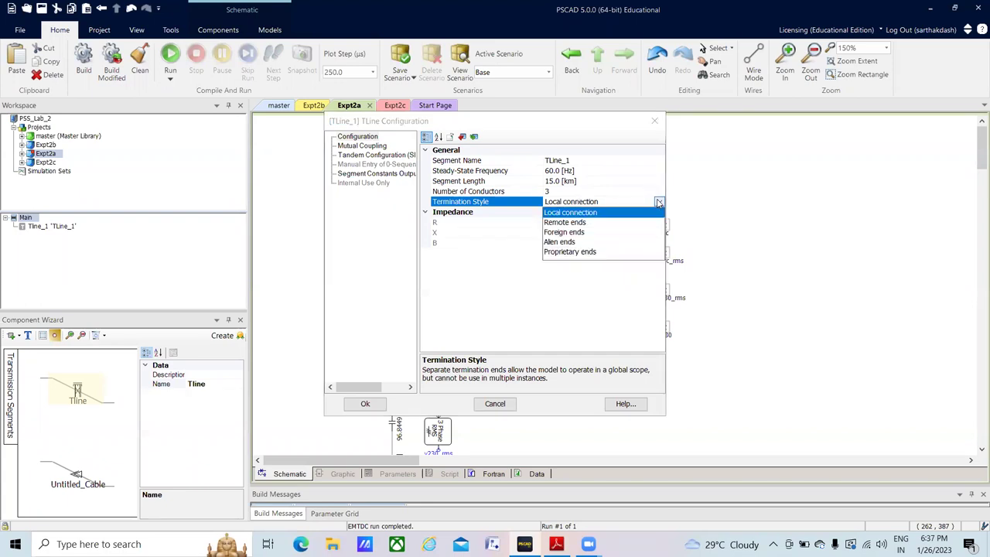
left_click(599, 214)
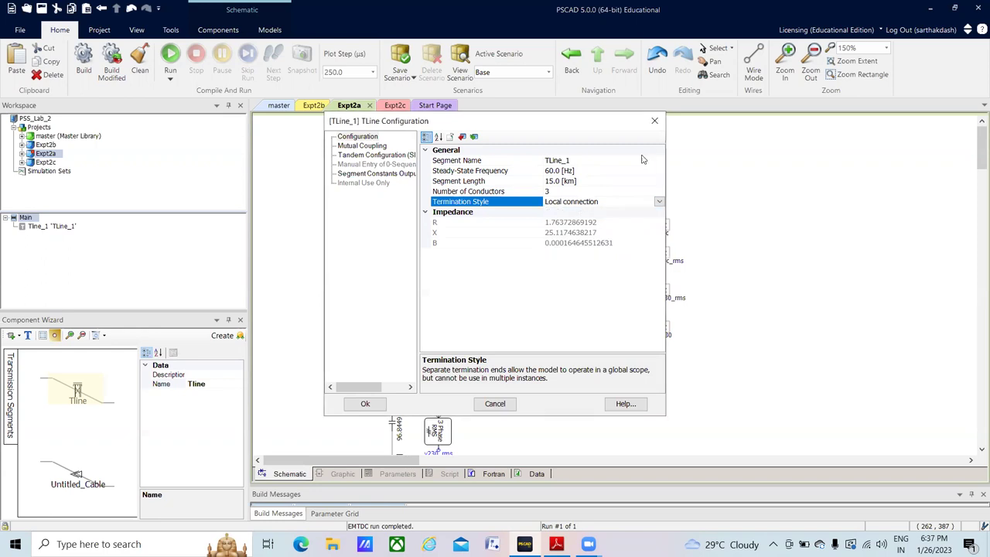
left_click(365, 405)
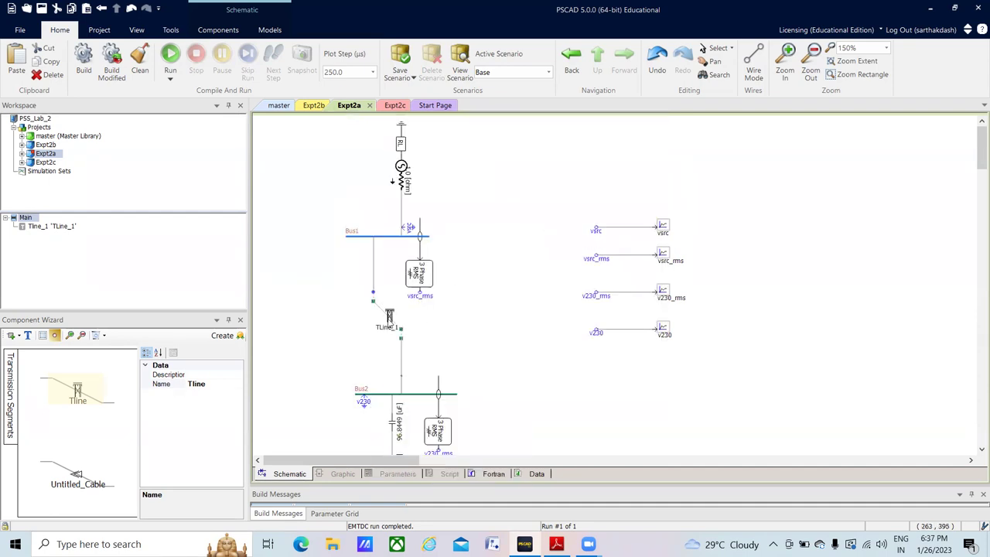
Step: Open TLine_1's definition canvas and select the Bergeron Model Options box
double_click(389, 317)
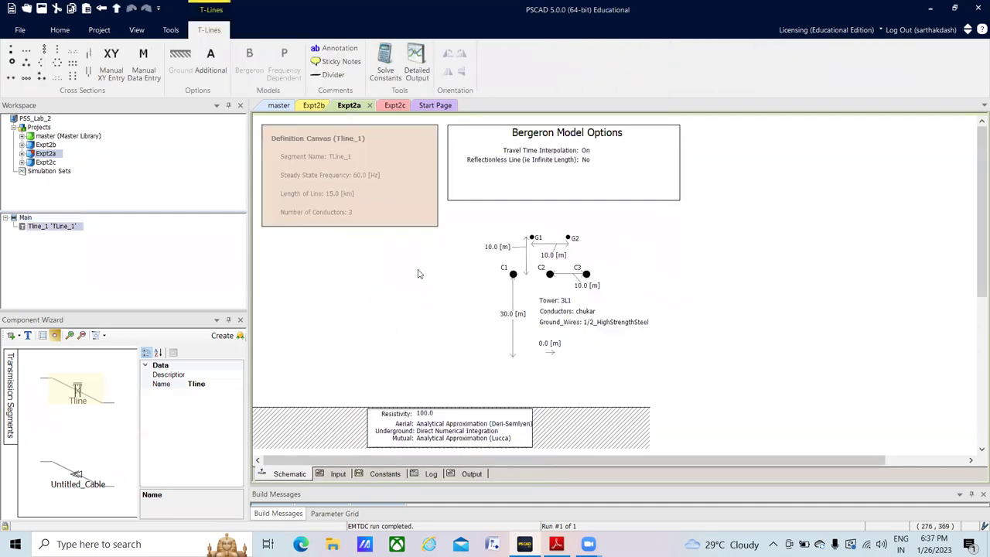
left_click(525, 149)
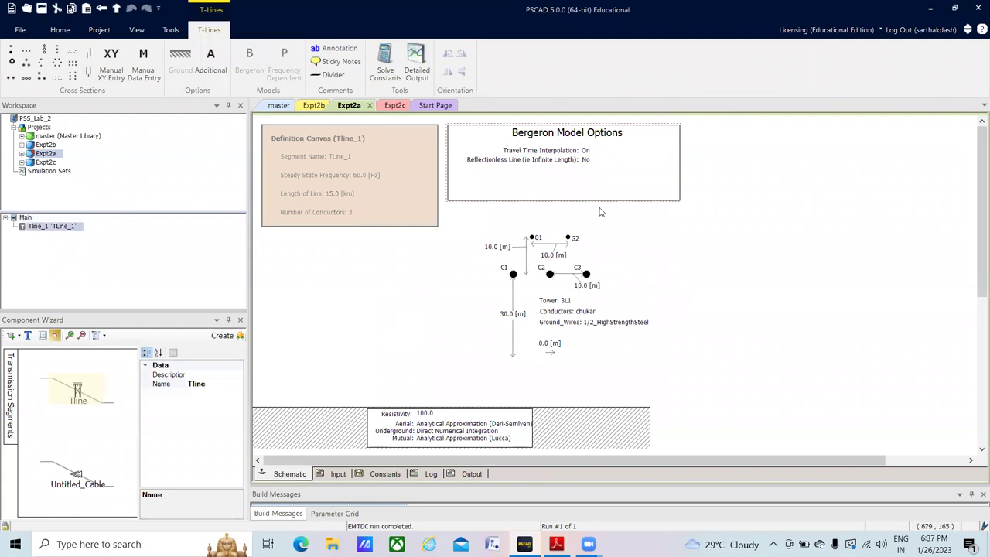
Step: Create another overhead Tline segment and place it in the empty area of the Main schematic, beyond the output channels
left_click(554, 281)
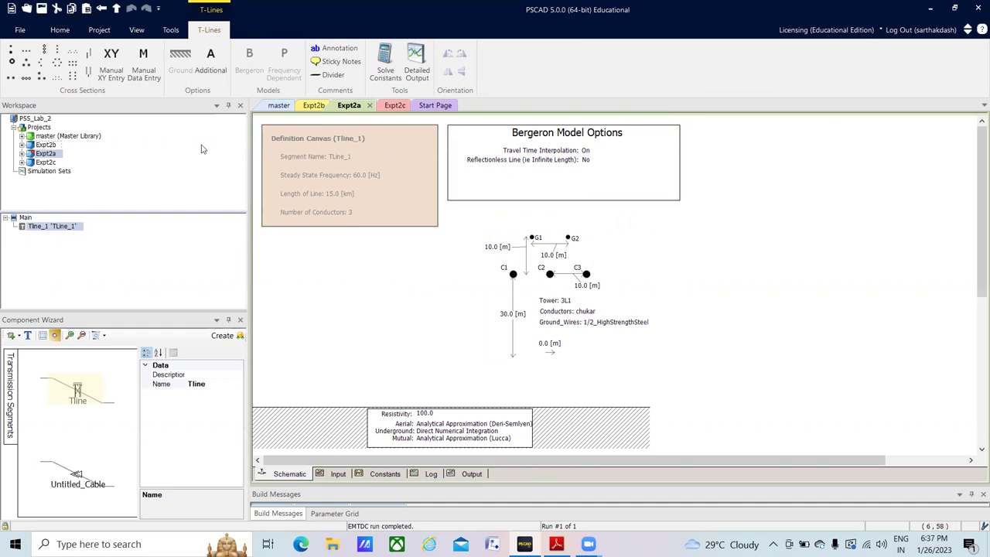
left_click(29, 220)
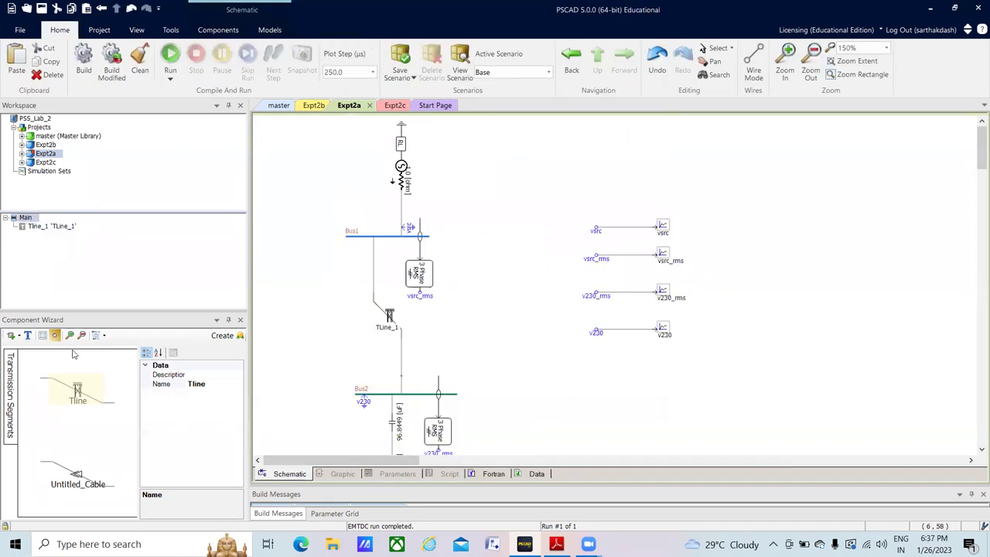
right_click(74, 393)
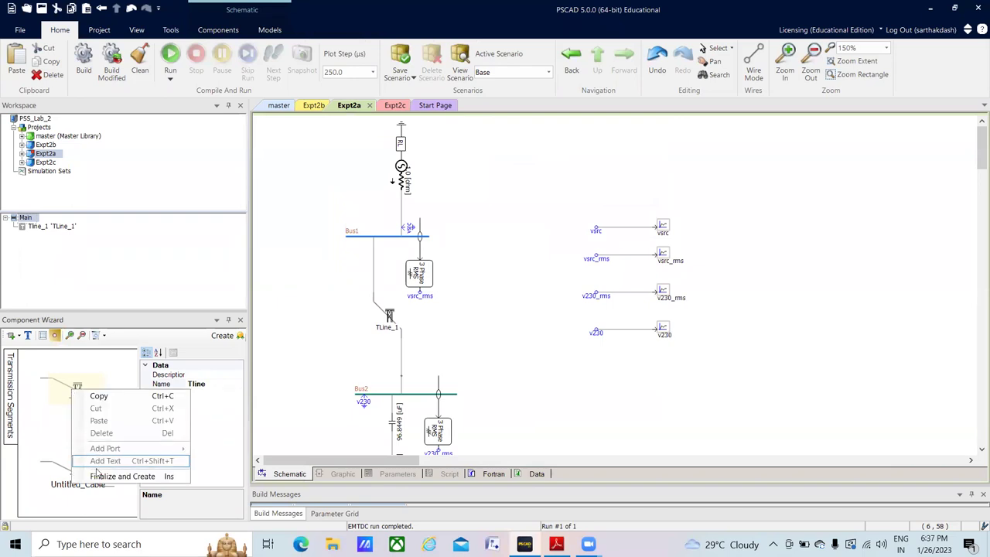
left_click(128, 475)
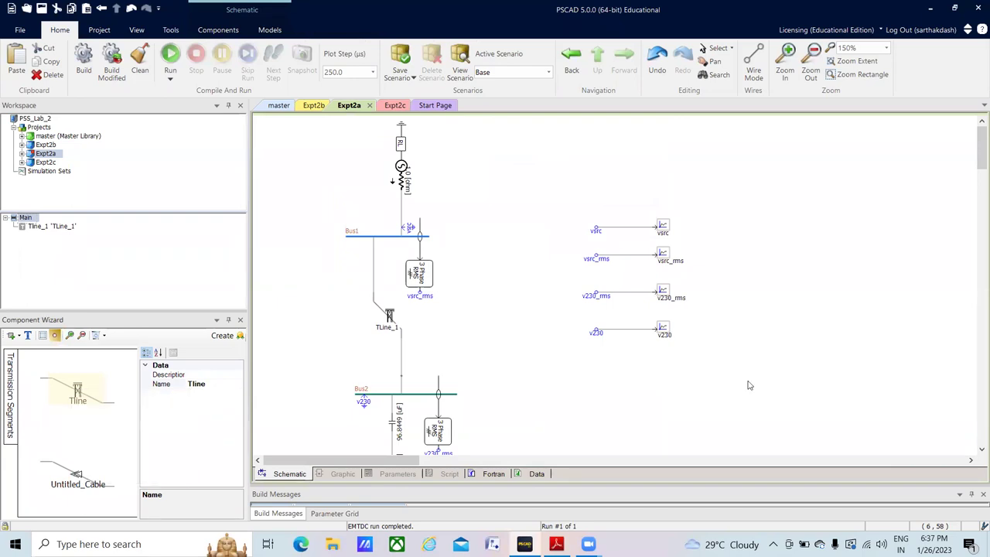
left_click(835, 209)
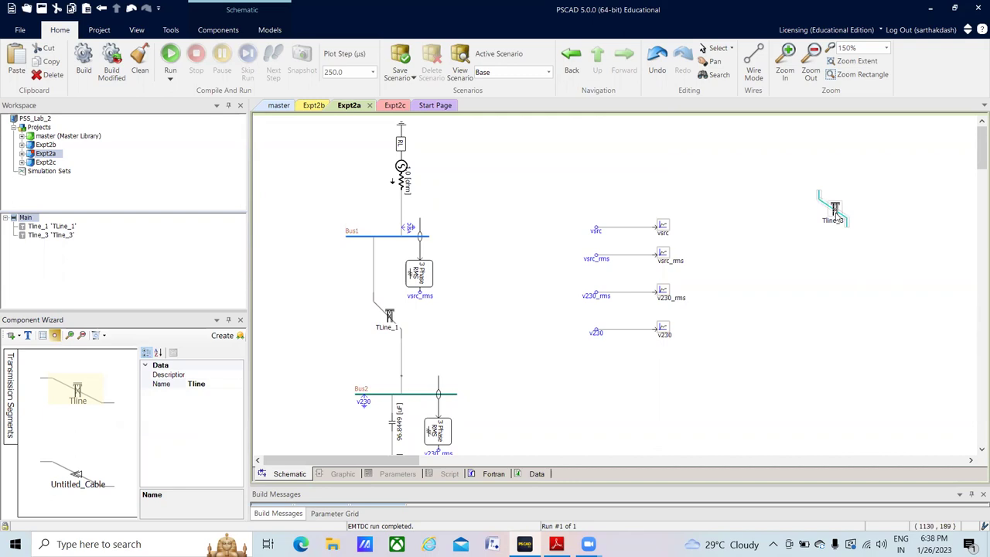
Step: Open the new line's definition canvas and replace its Frequency Dependent (Phase) model with the Bergeron model
double_click(835, 210)
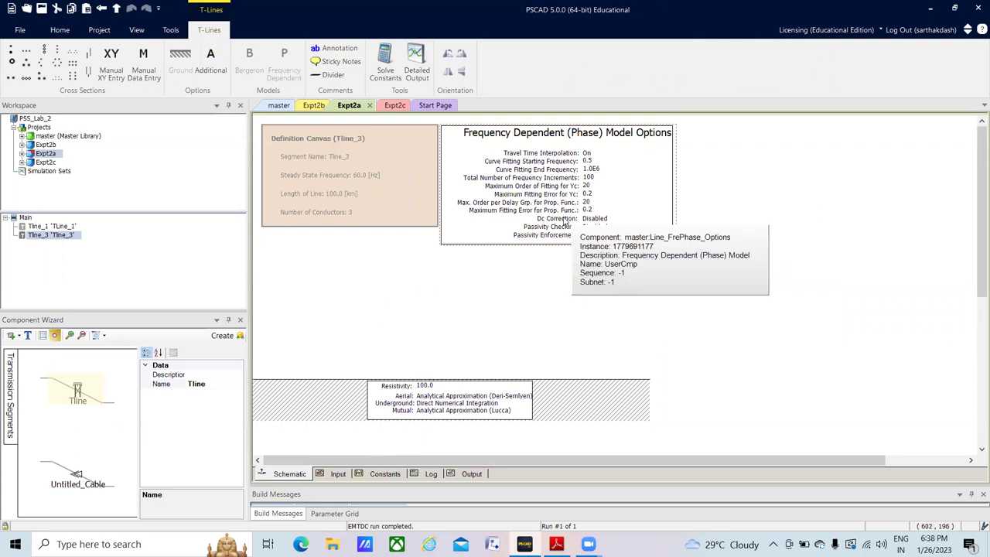
key("Delete")
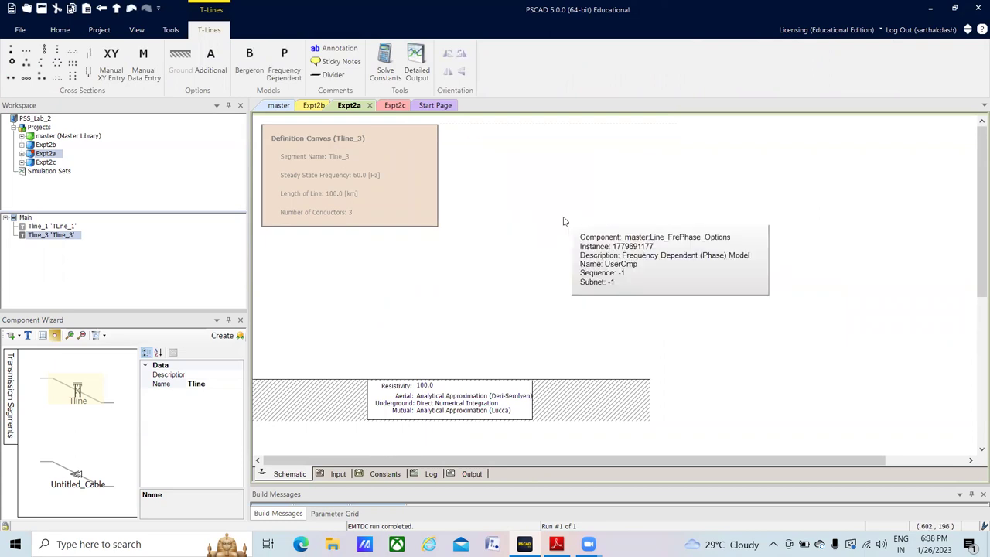
right_click(519, 169)
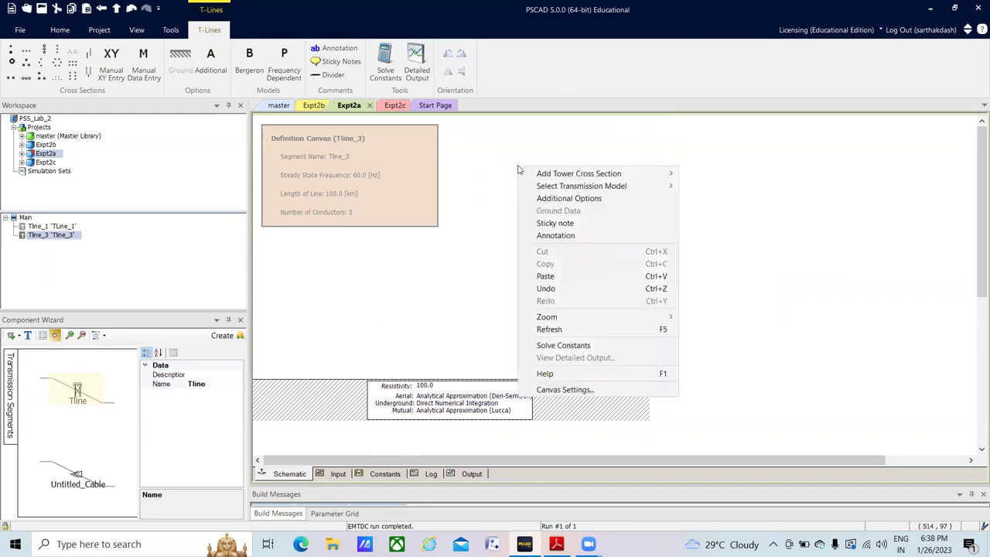
mouse_move(554, 188)
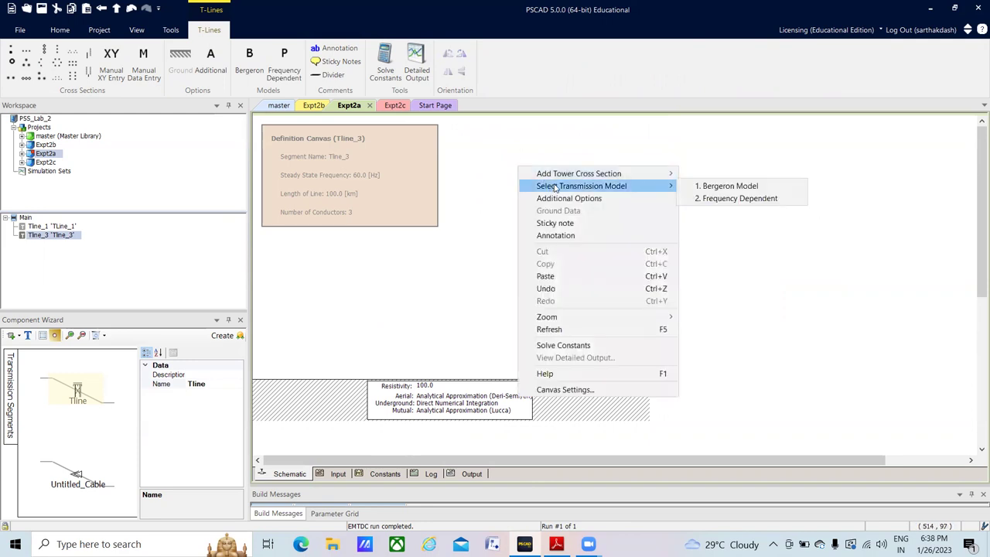
left_click(704, 188)
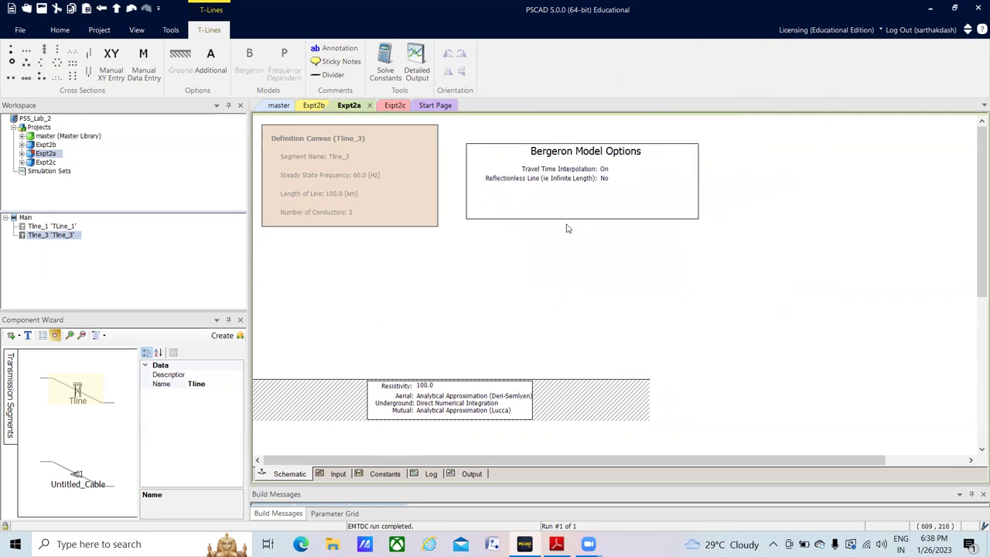
Step: Add a 3 Conductor Tower (Flat) cross section to the new line and place it below the Bergeron Model Options box
right_click(608, 249)
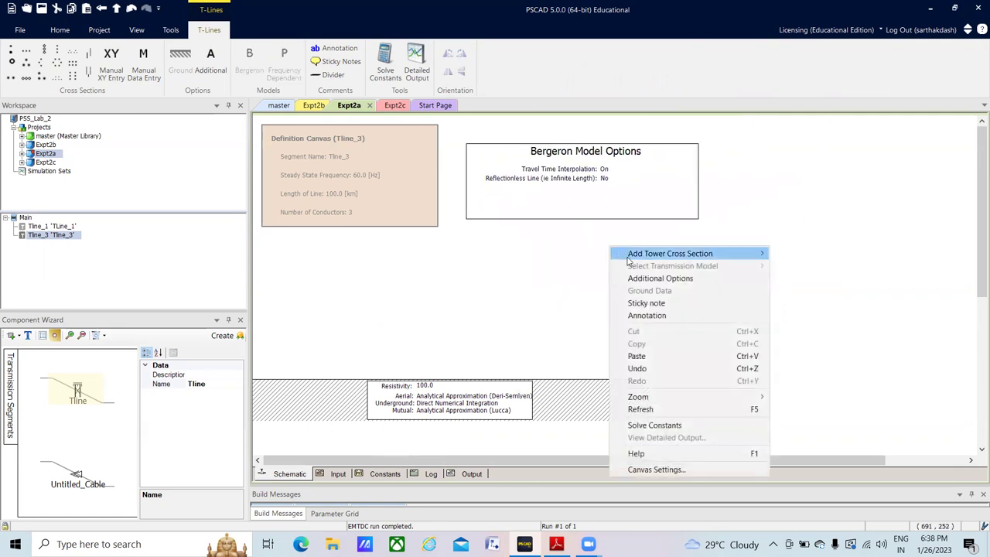
mouse_move(629, 259)
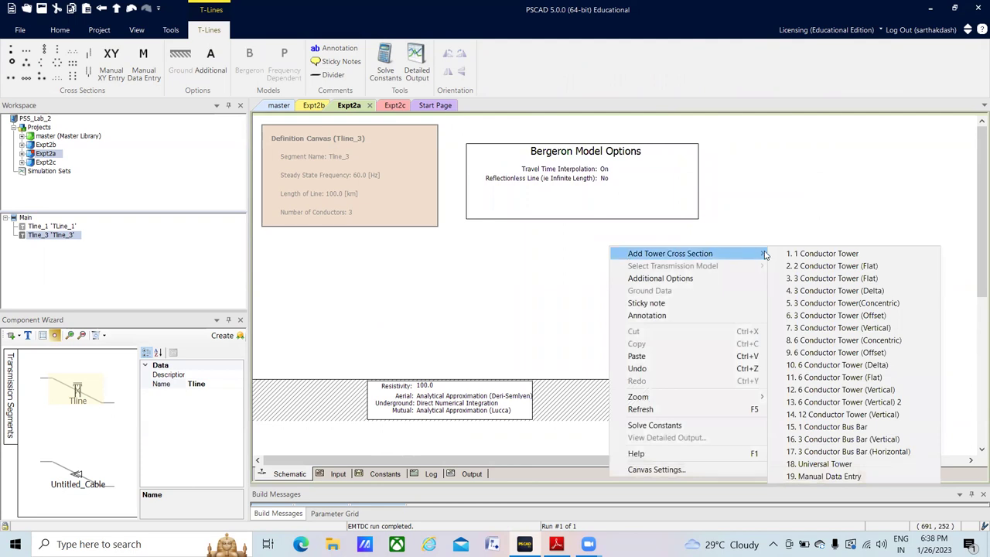
left_click(809, 280)
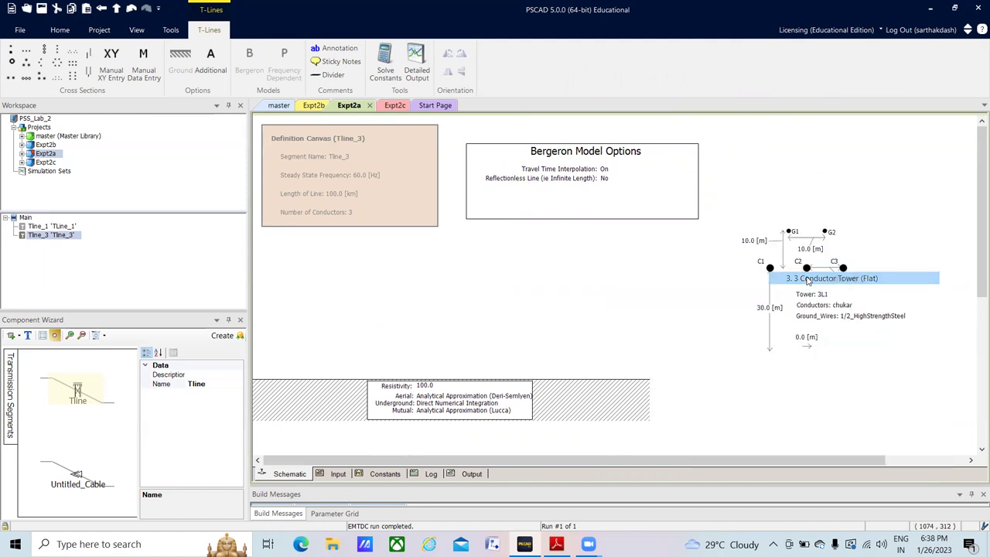
left_click(586, 286)
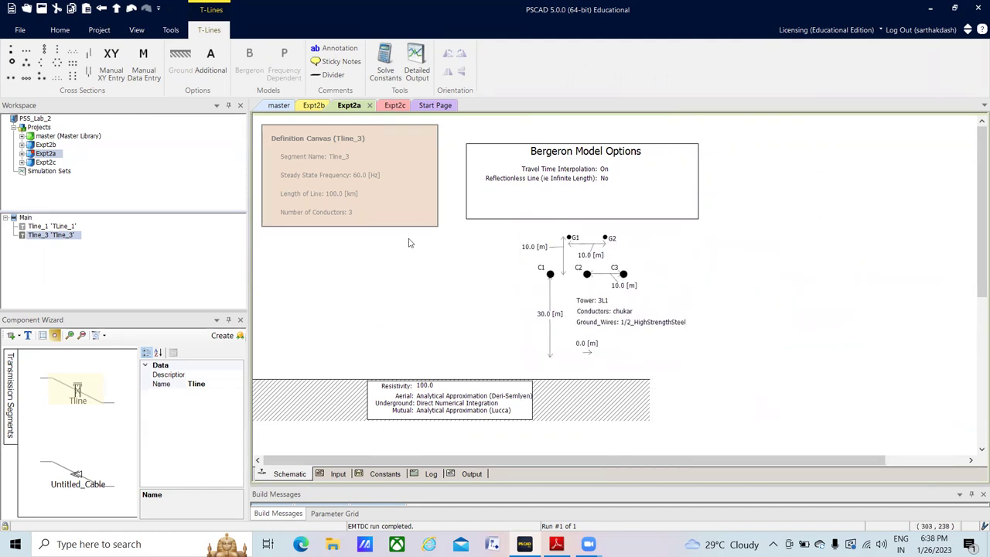
Step: Return to the Main schematic and delete the extra Tline_3 segment
double_click(29, 220)
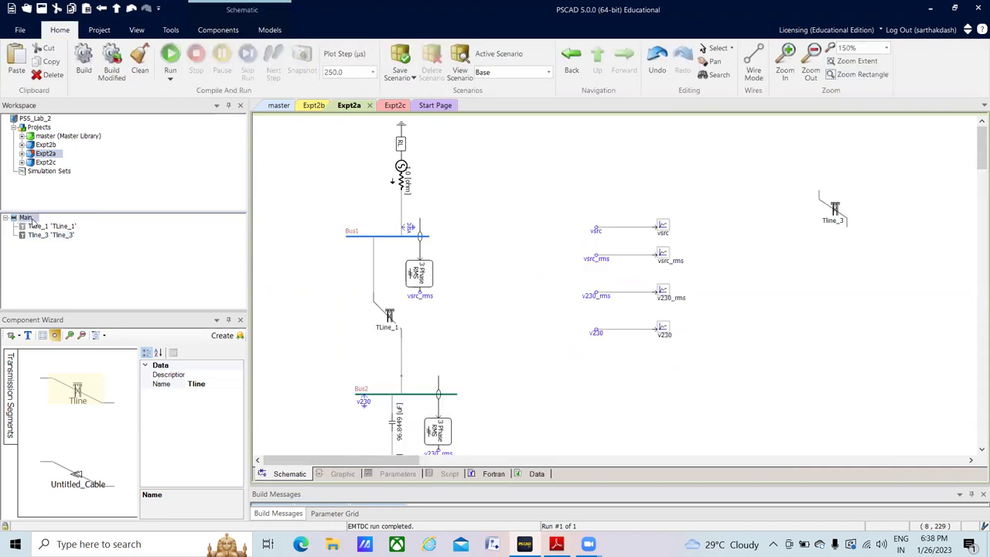
left_click(833, 211)
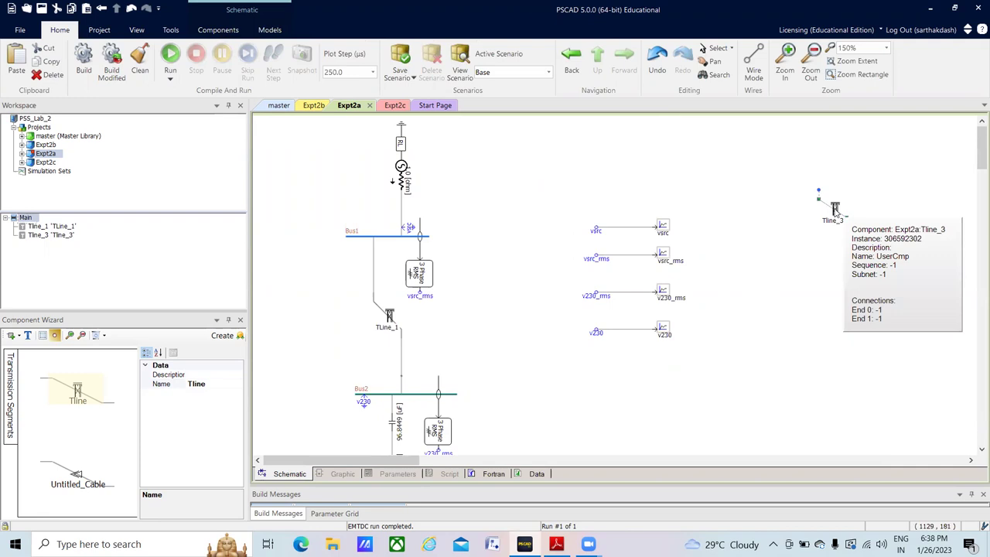
key("Delete")
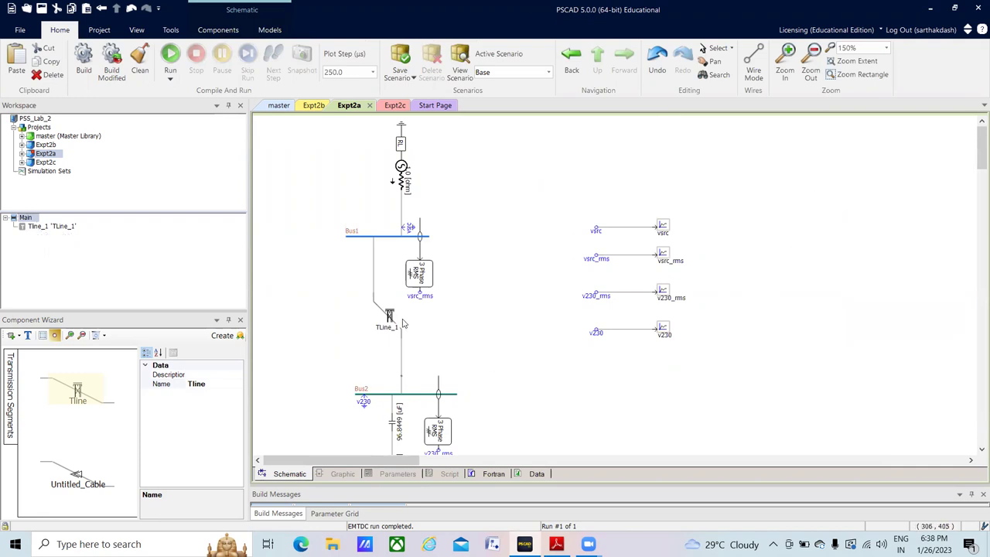
Step: Review the Bergeron options and tower cross section on TLine_1's definition canvas, and return to the Main schematic
double_click(390, 317)
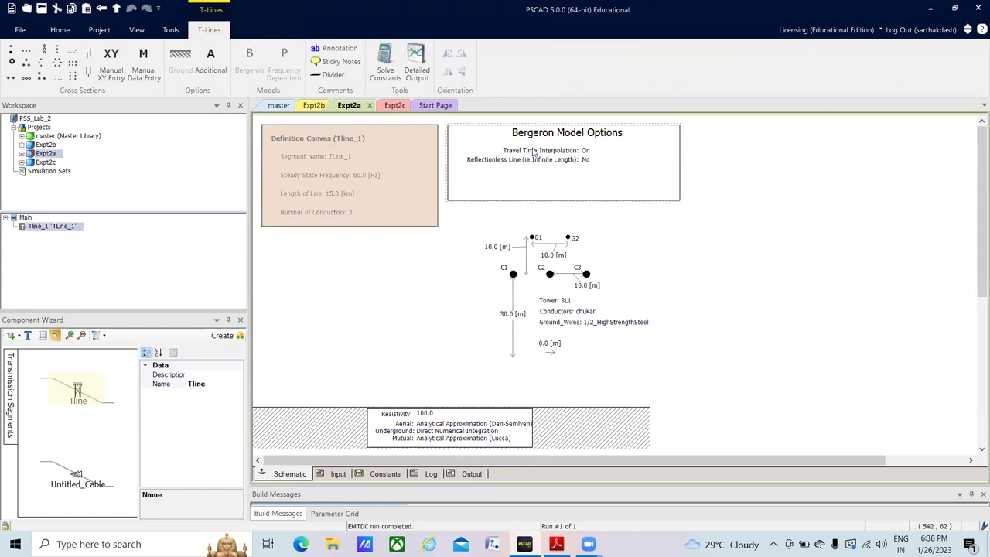
mouse_move(558, 323)
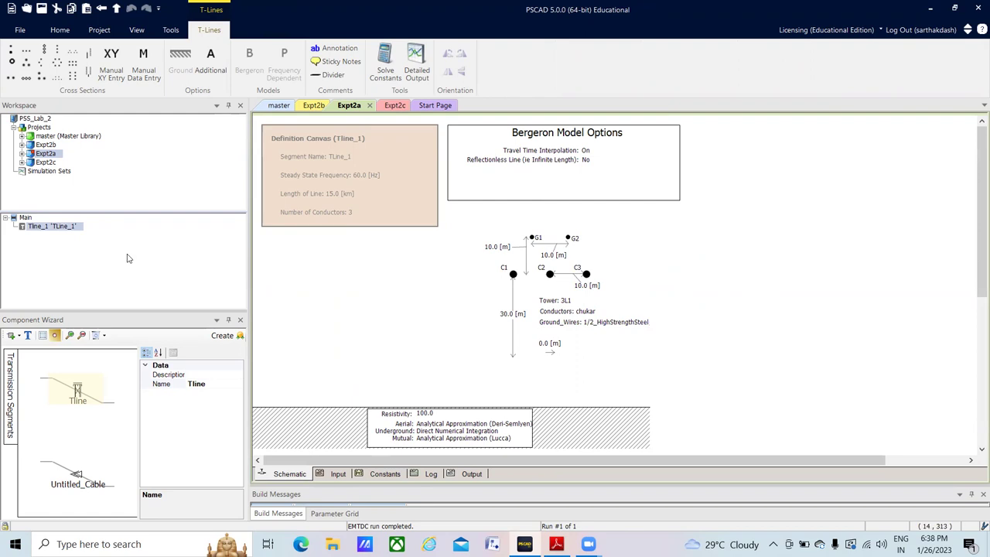
double_click(31, 218)
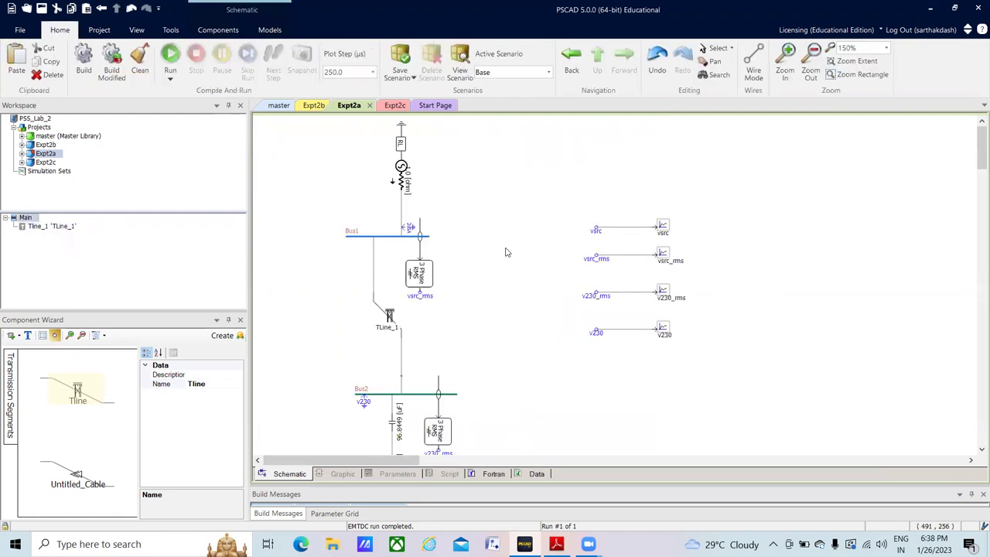
Step: Switch to Adobe Reader and read the task 1a specification and circuit diagram in the Experiment 2 manual
mouse_move(557, 545)
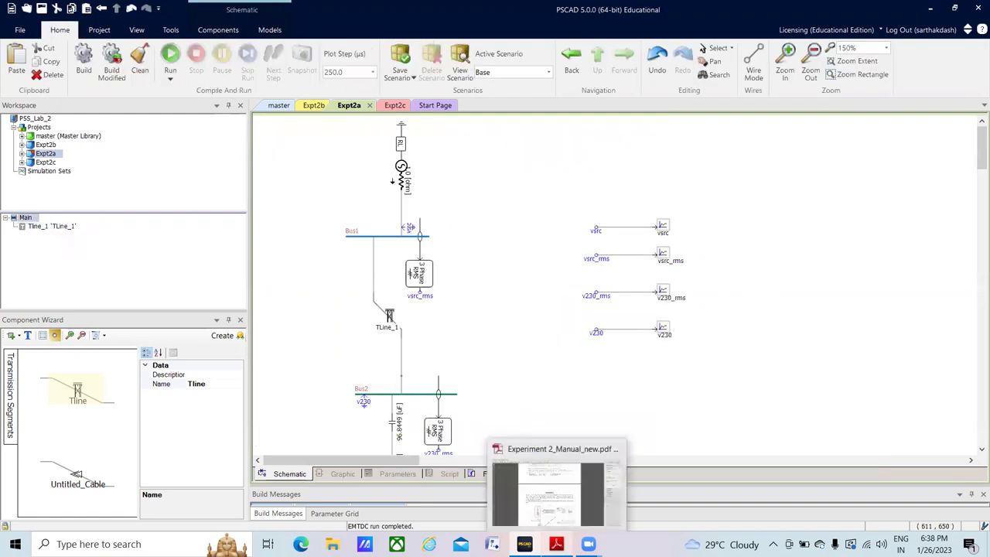
left_click(552, 515)
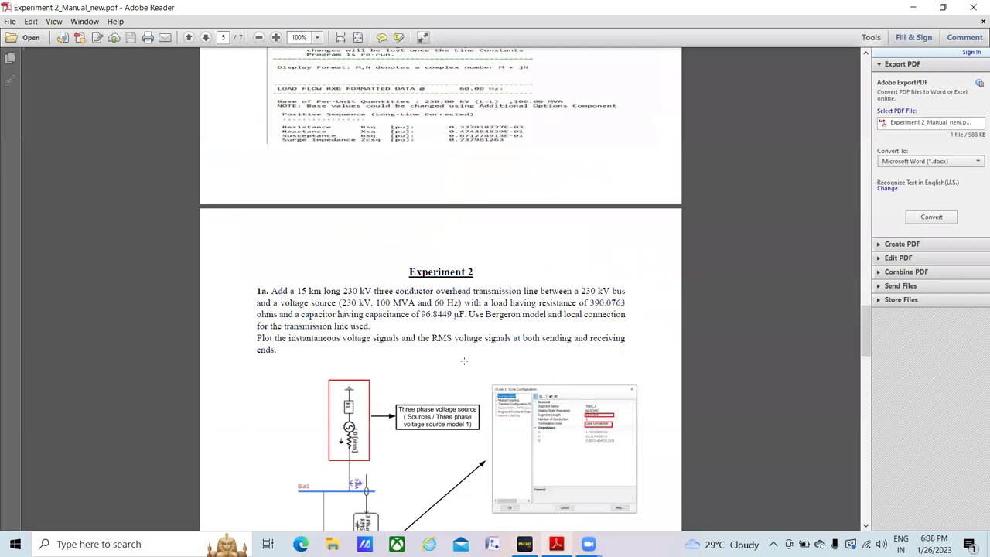
scroll(464, 361, "down", 1)
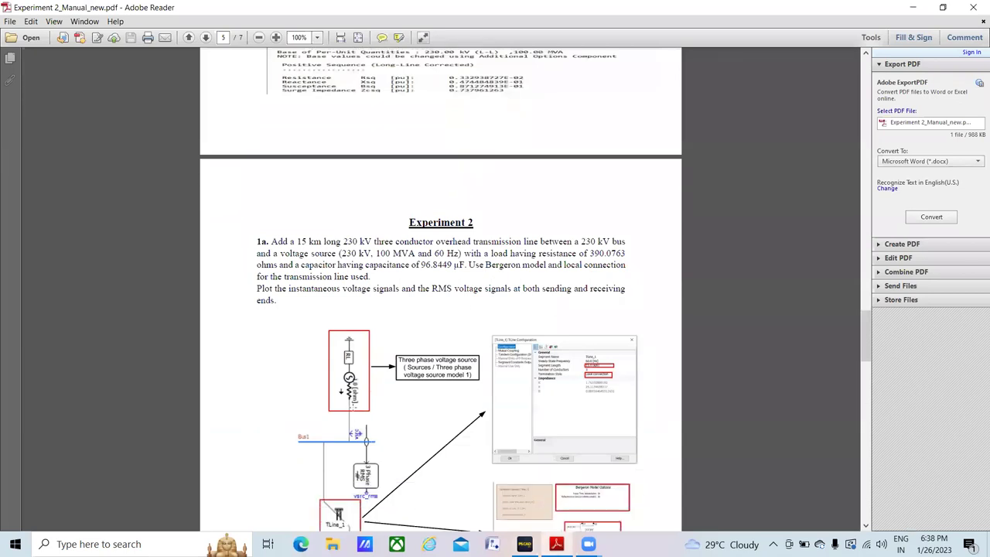
scroll(352, 407, "down", 3)
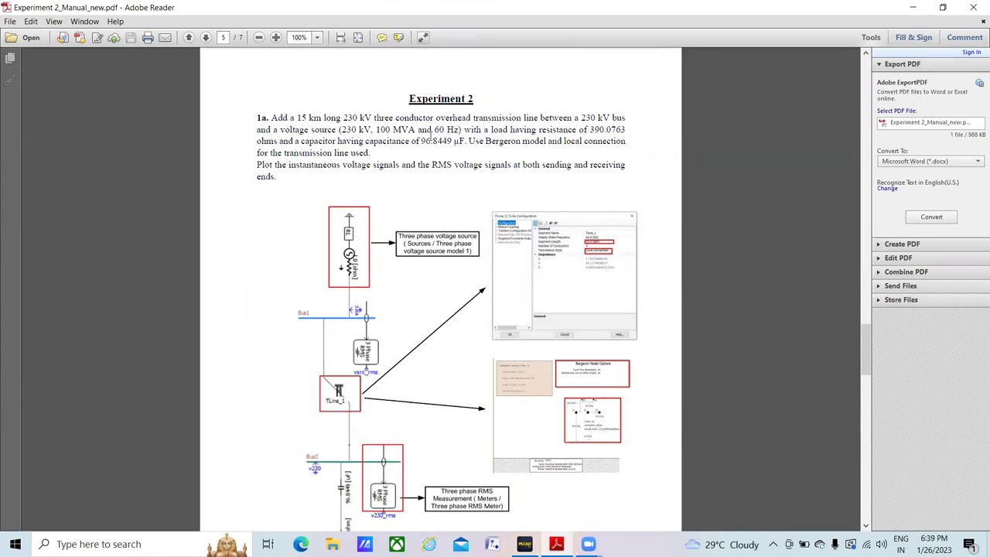
scroll(454, 290, "down", 1)
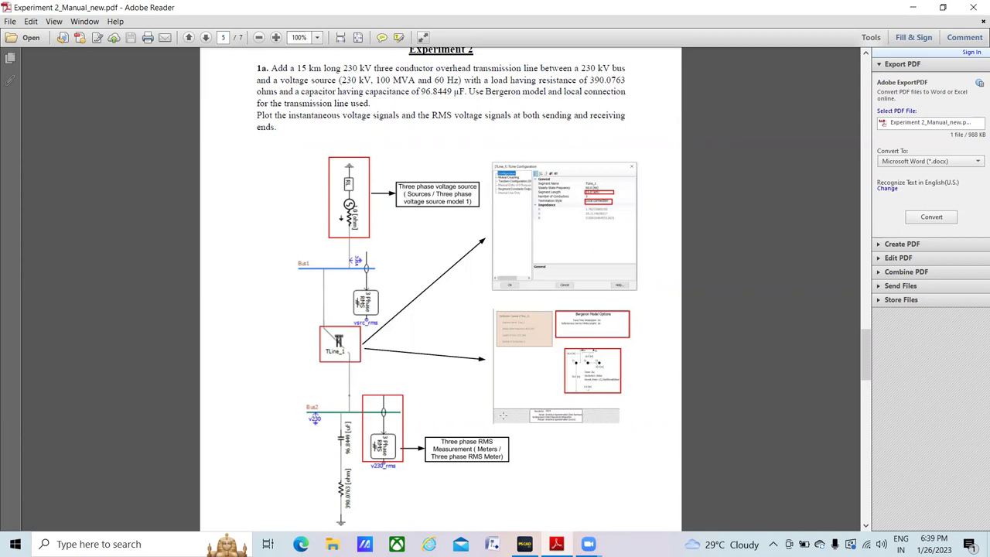
scroll(503, 415, "down", 1)
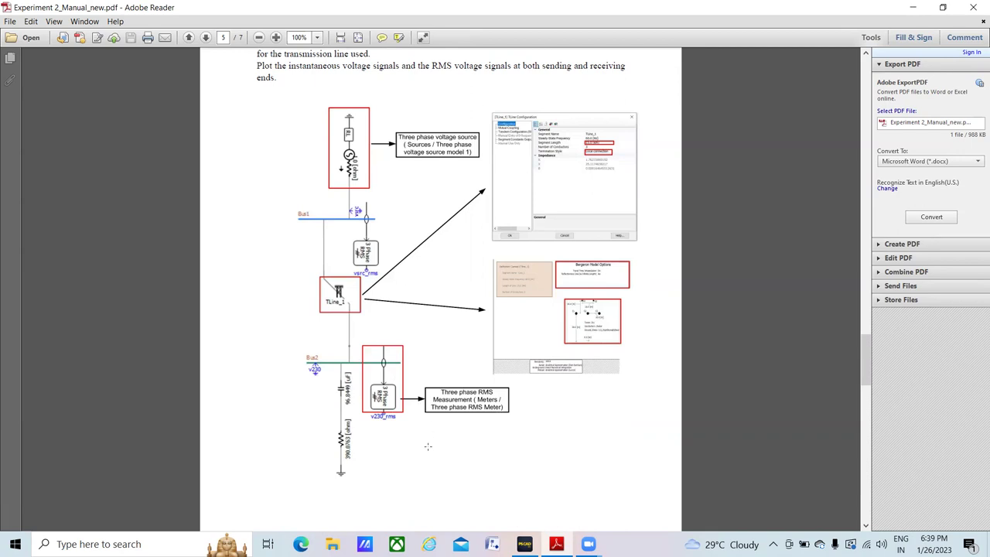
Step: Switch to PSCAD and add a bus in the empty area beside the voltage source
left_click(524, 544)
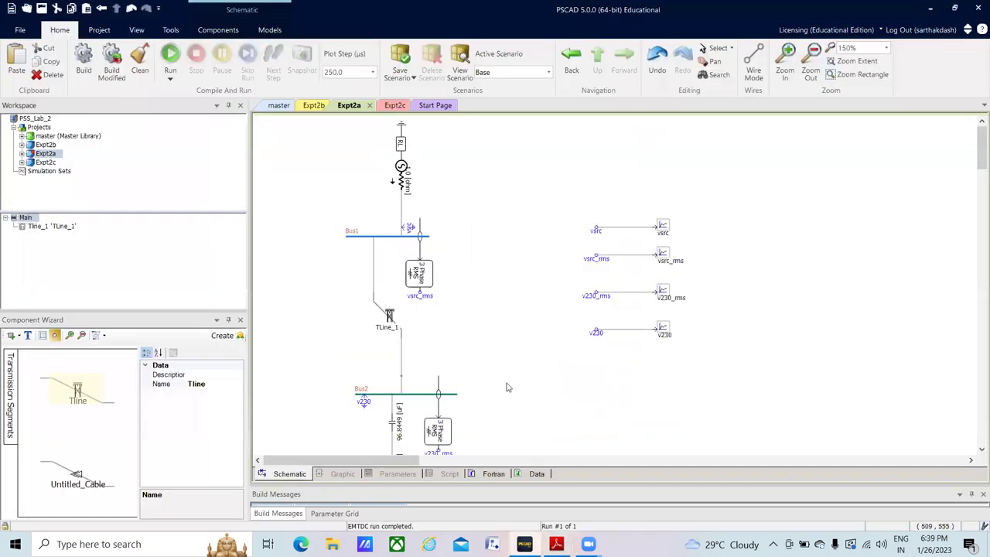
right_click(530, 170)
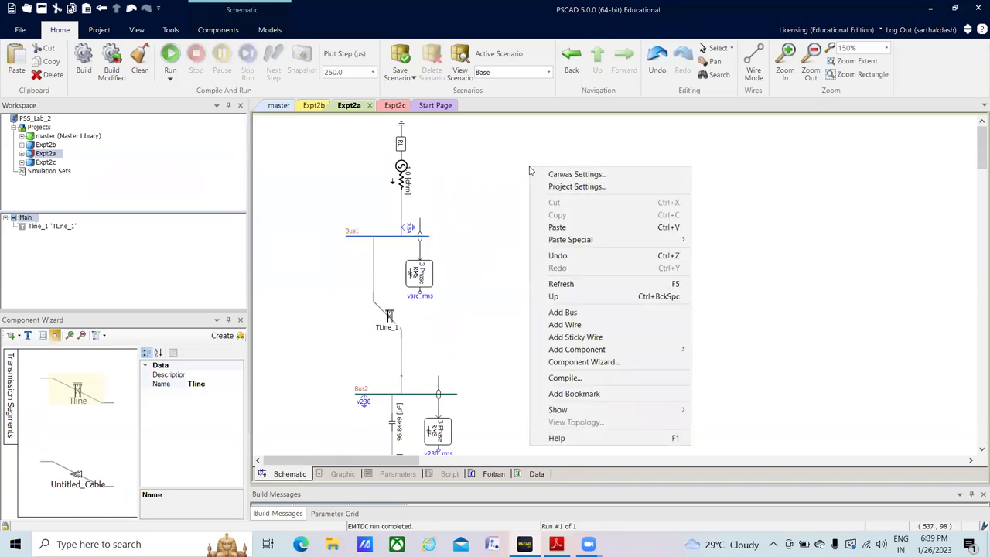
left_click(551, 312)
left_click(504, 170)
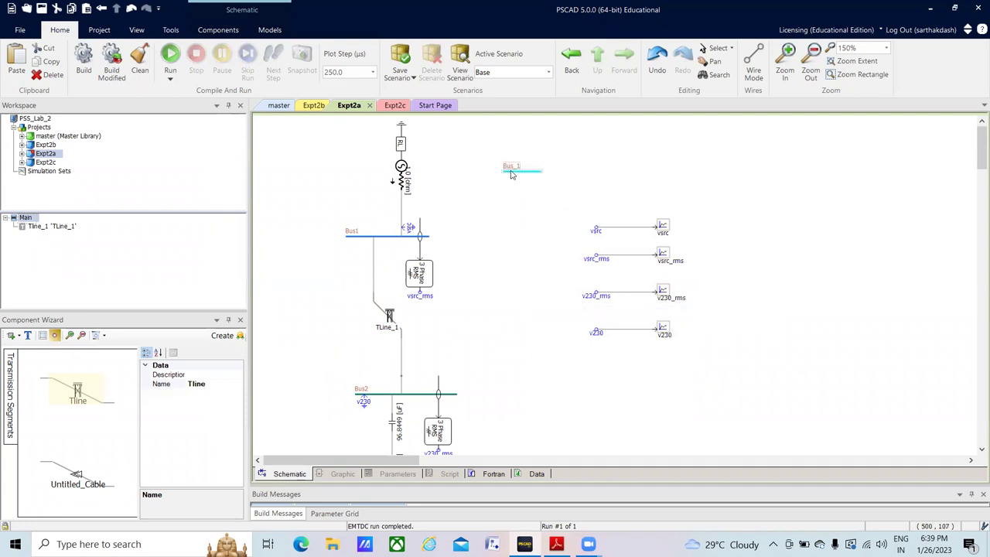
Step: Inspect the newly placed bus's parameters and delete that bus from the schematic
double_click(511, 171)
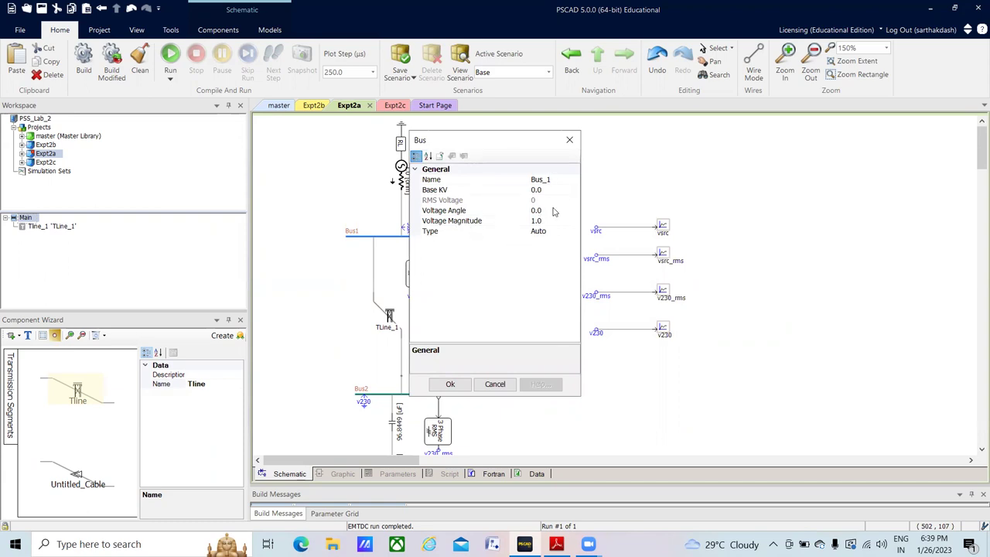
left_click(571, 140)
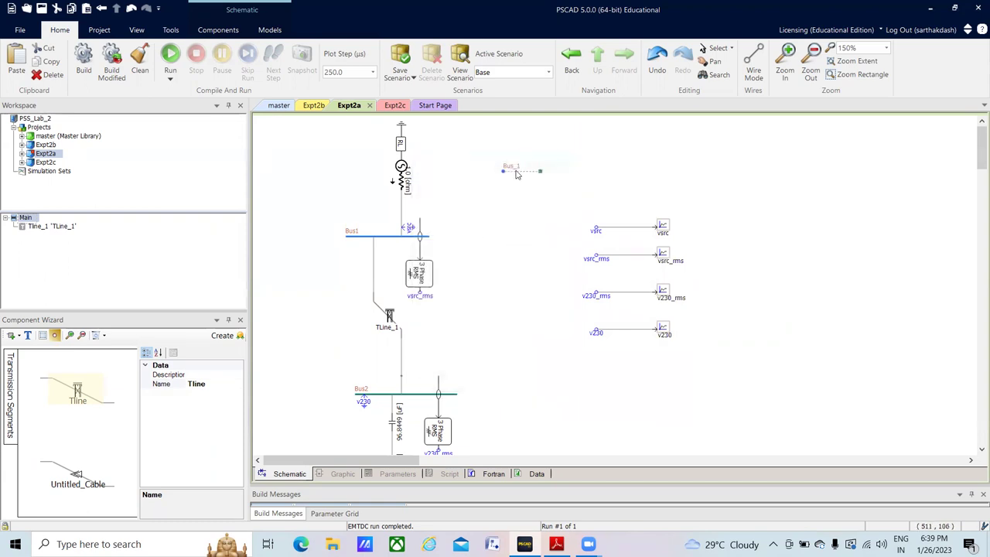
key("Delete")
Step: Set the base voltage of Bus1 to 230 kV
double_click(382, 240)
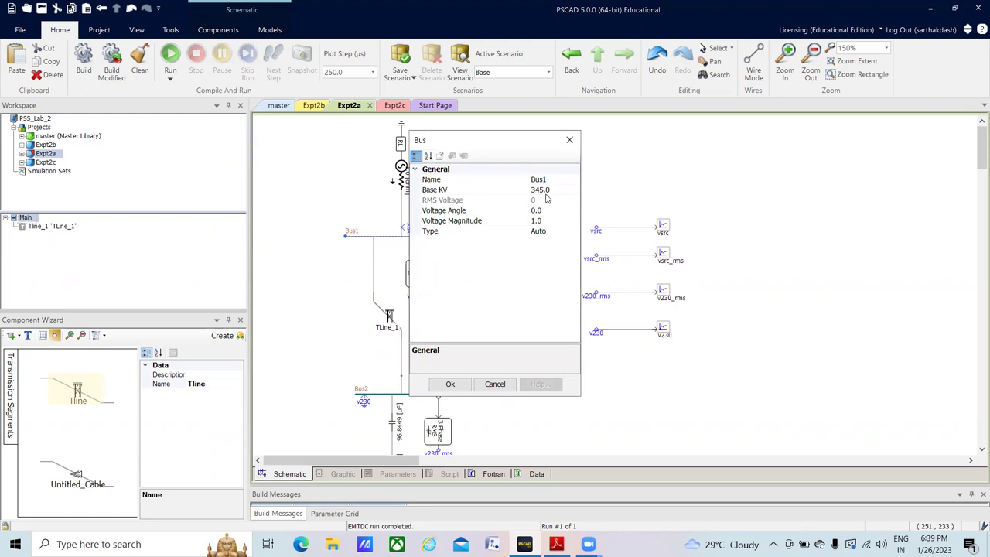
left_click(569, 140)
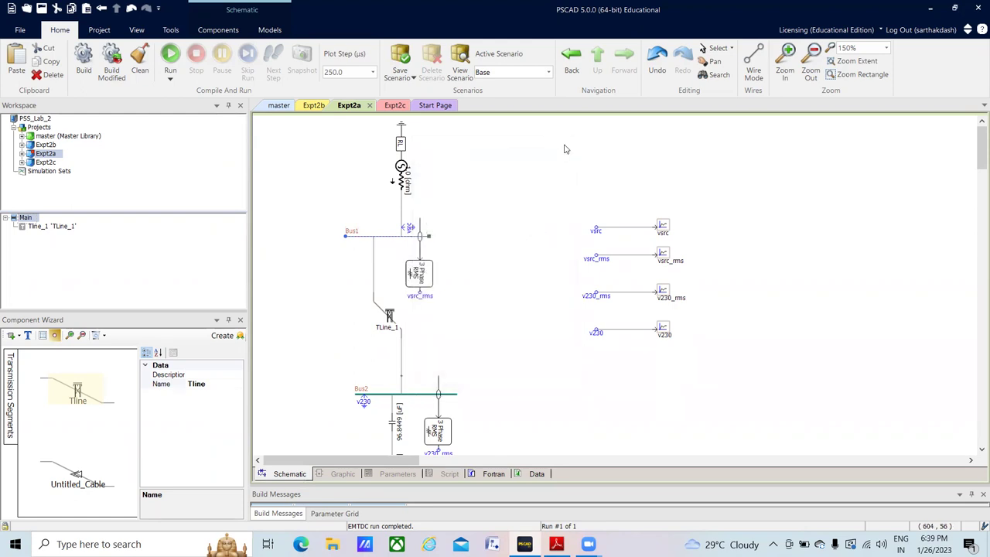
double_click(358, 239)
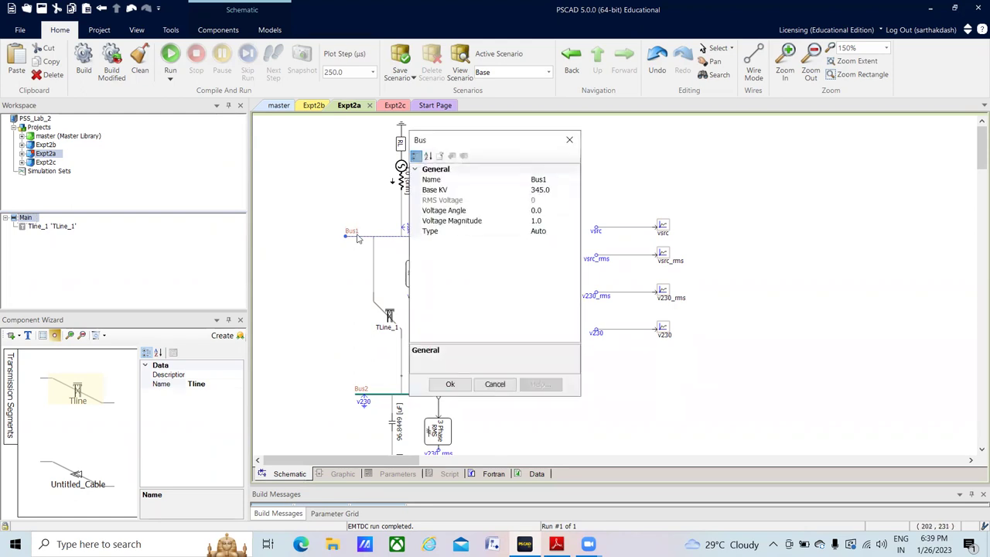
left_click(543, 190)
key("BackSpace")
key("BackSpace")
key("BackSpace")
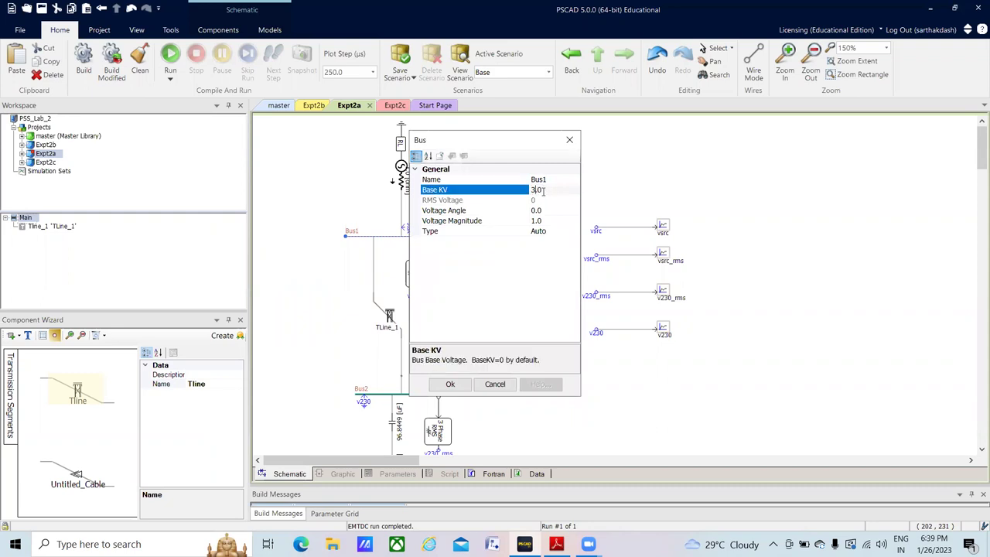
type("230")
key("Return")
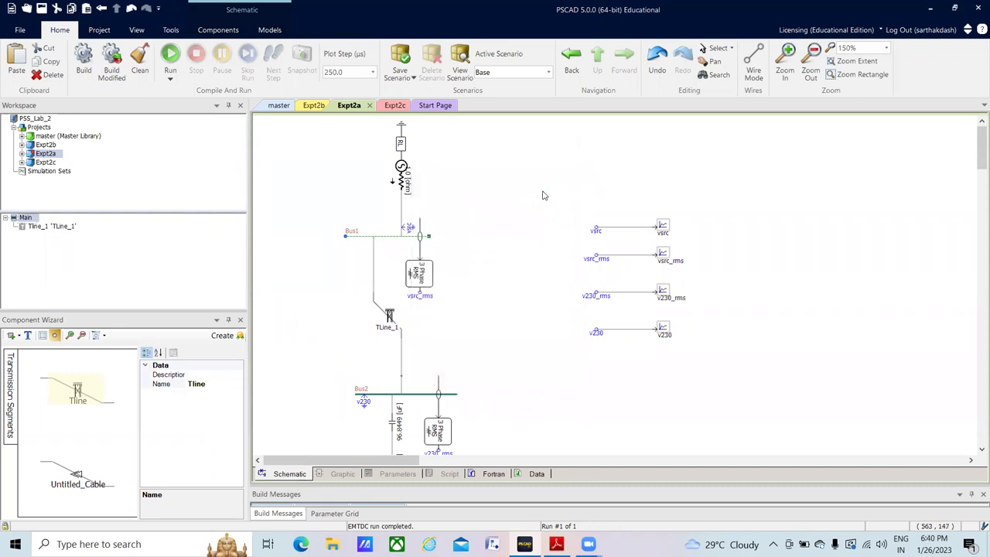
left_click(491, 235)
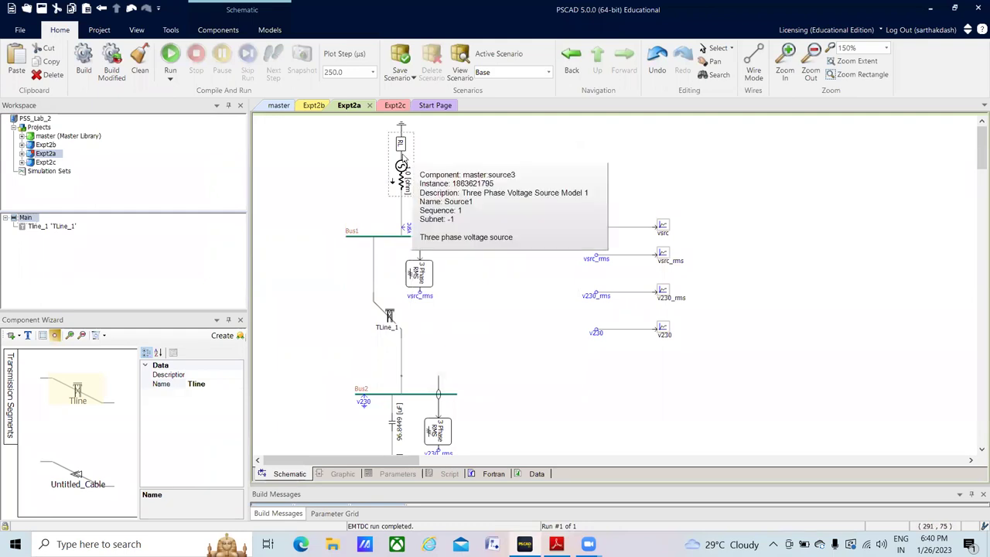
Step: Review the three-phase voltage source's configuration, internal impedance and source control parameters, and close its settings
double_click(402, 158)
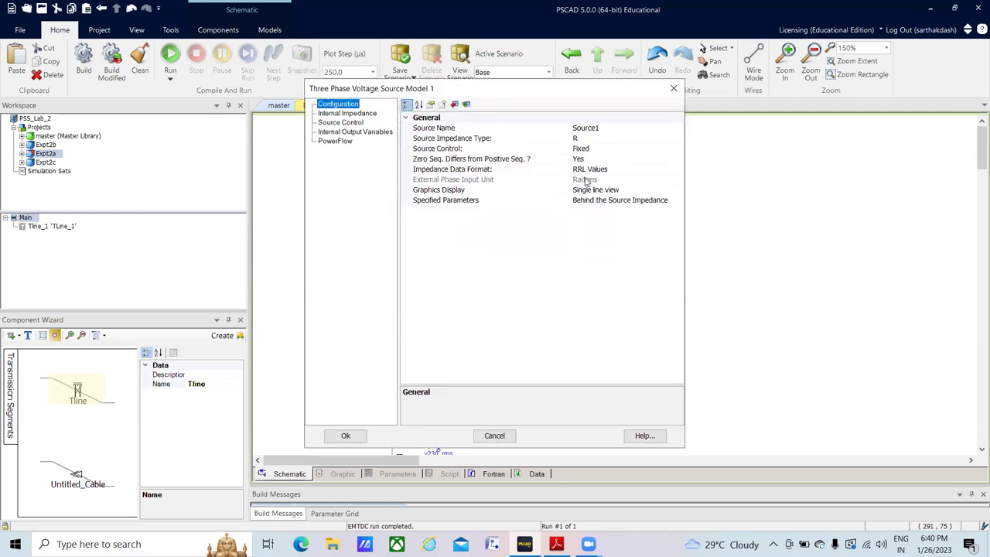
left_click(367, 116)
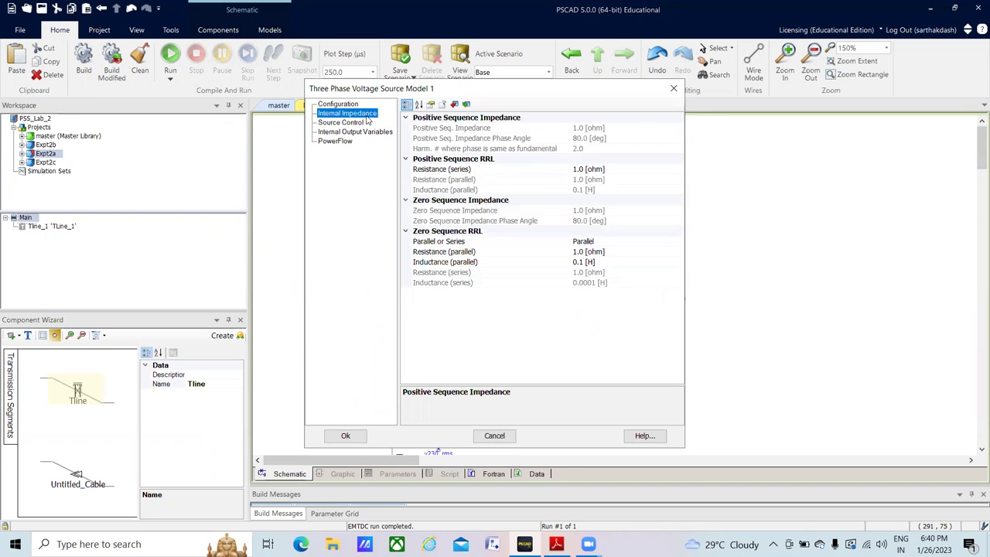
left_click(358, 123)
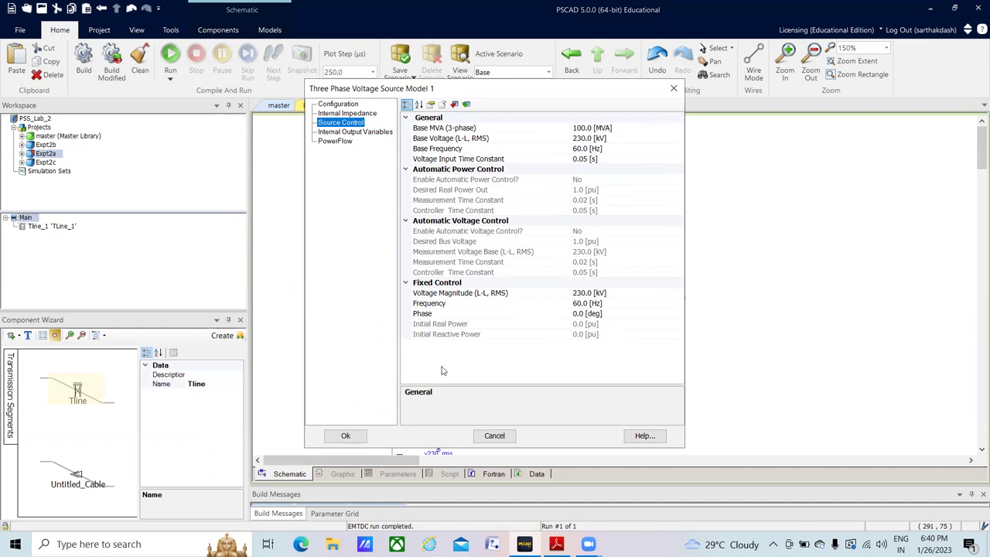
left_click(346, 436)
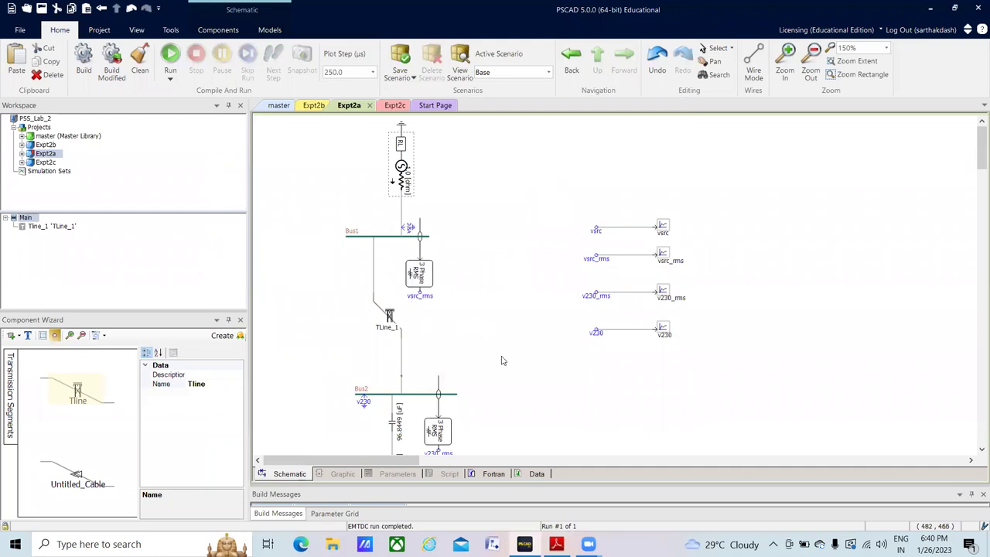
Step: Save the Expt2a project and run its simulation
scroll(501, 360, "down", 5)
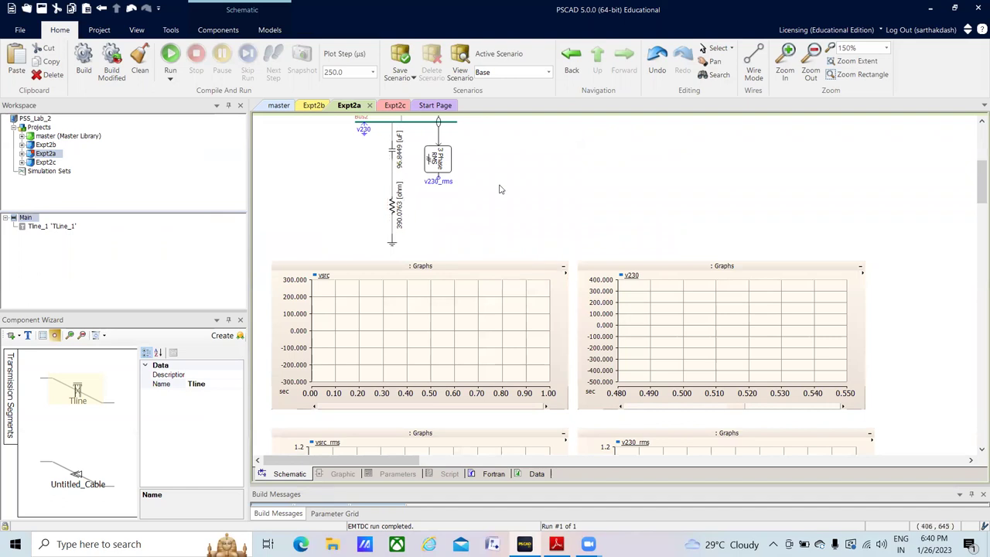
scroll(501, 188, "up", 2)
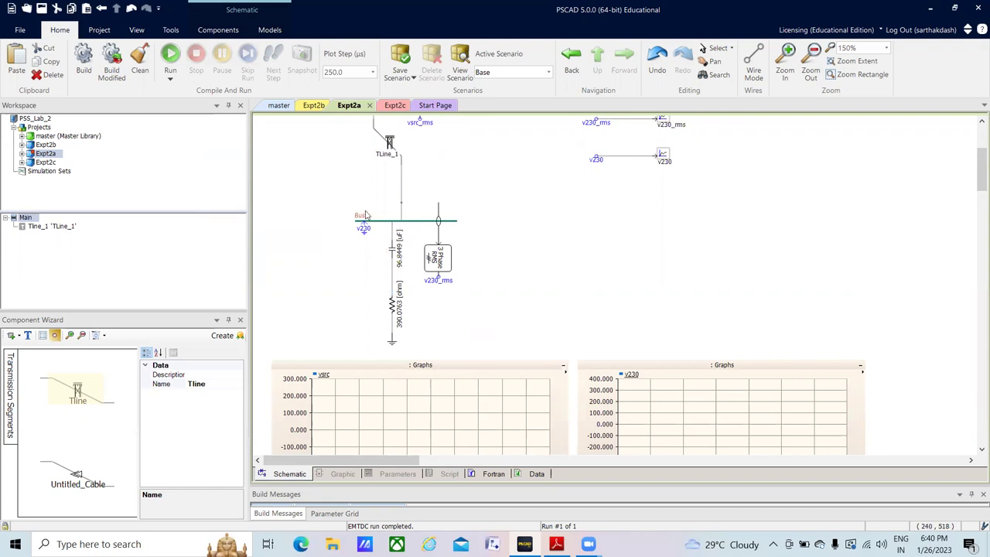
scroll(549, 246, "up", 3)
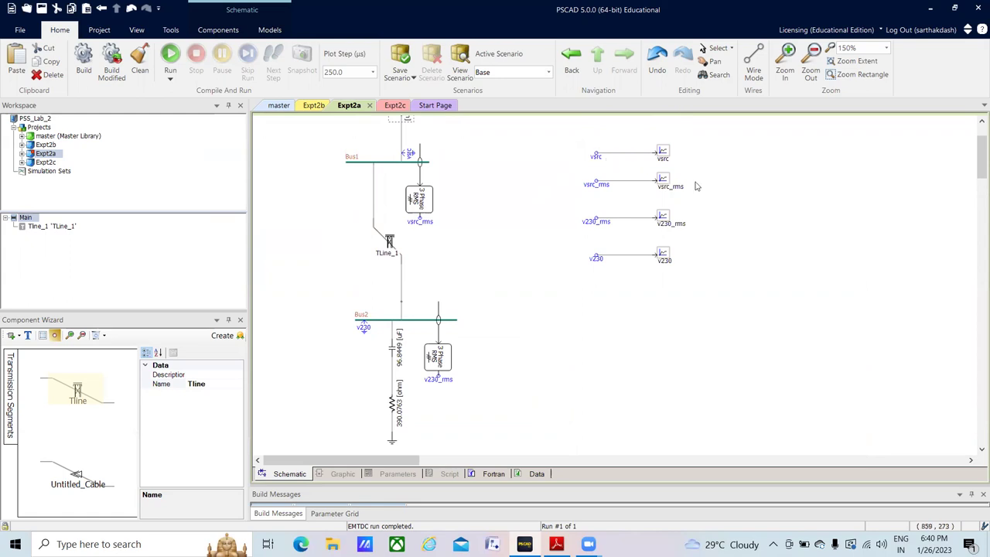
scroll(683, 298, "down", 5)
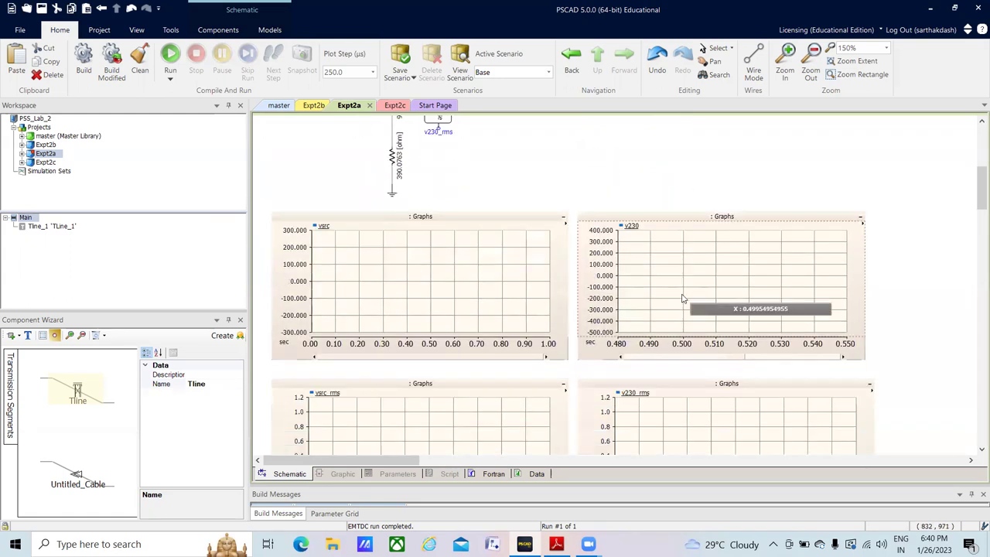
scroll(683, 299, "up", 7)
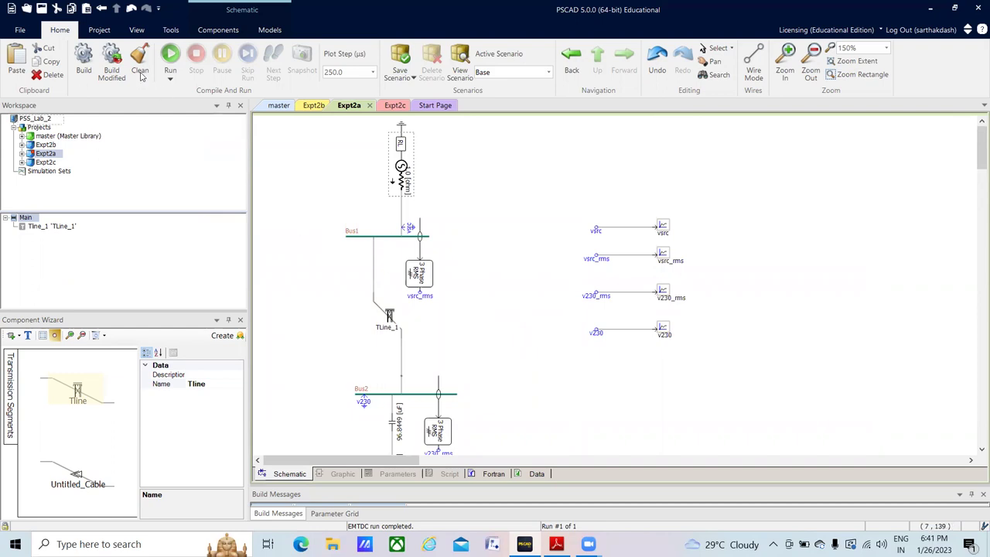
left_click(43, 8)
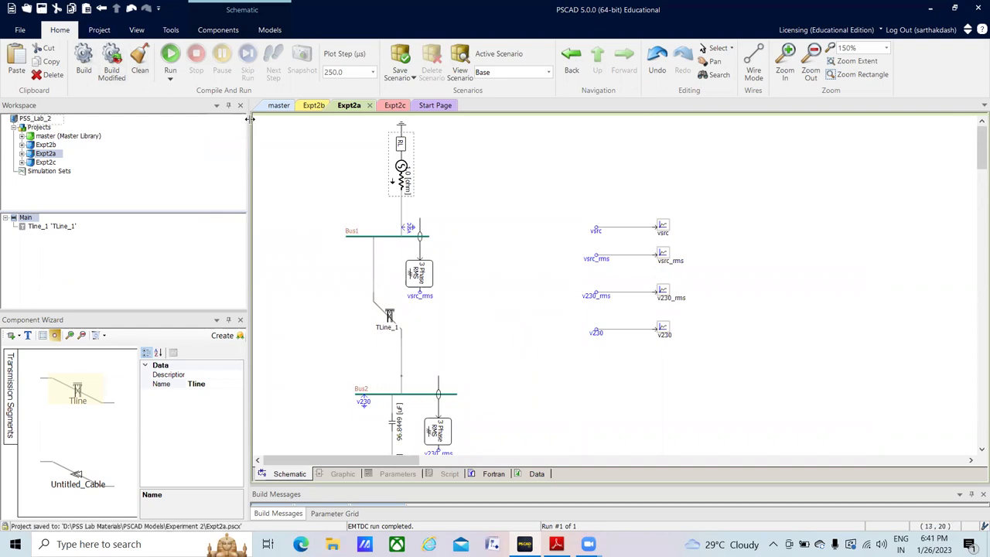
left_click(171, 54)
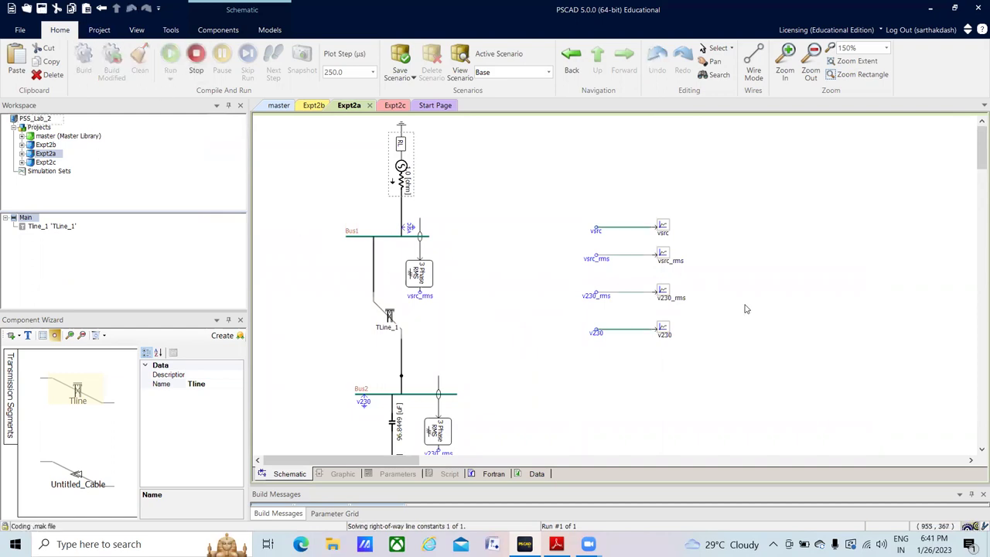
Step: Examine the simulated vsrc and v230 waveforms and the RMS voltage graphs below the circuit
scroll(747, 310, "down", 5)
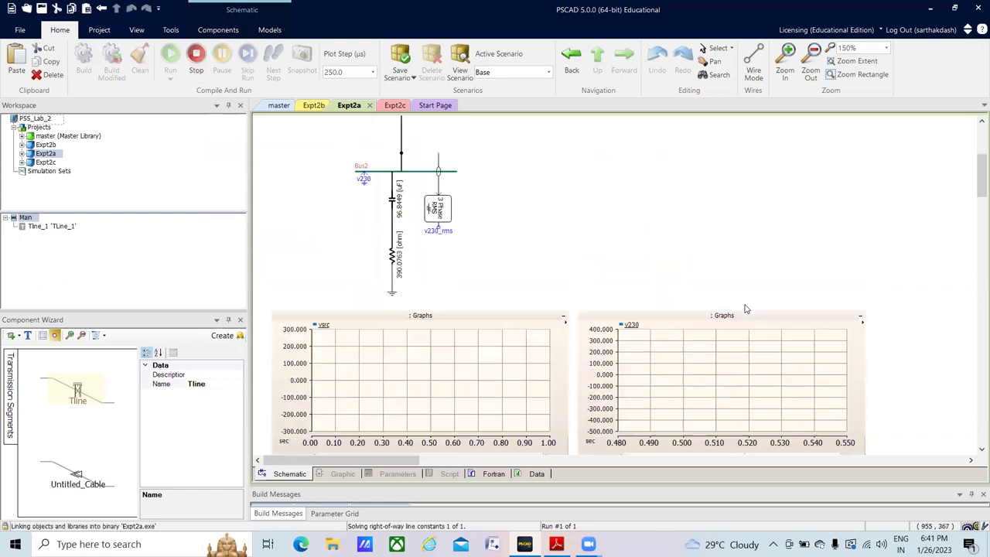
scroll(684, 245, "down", 1)
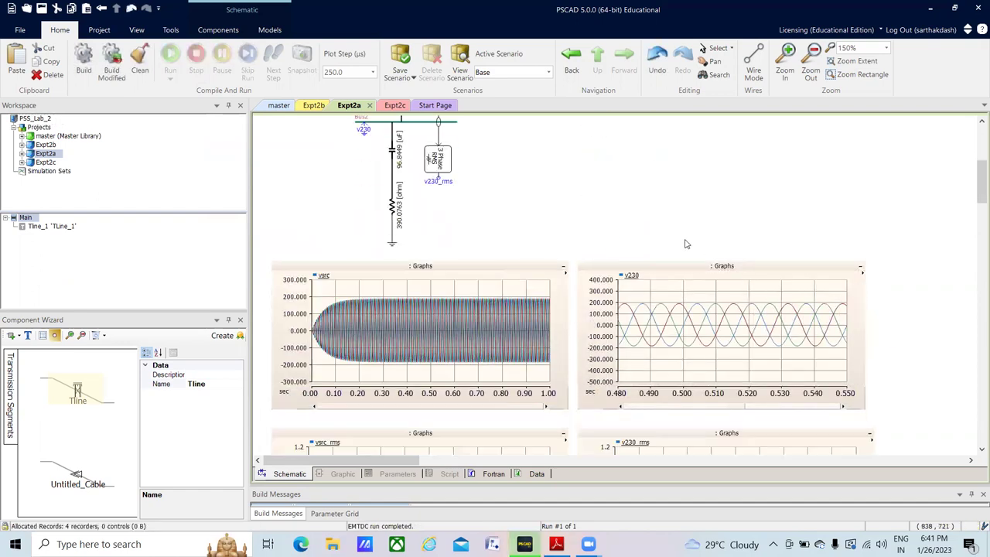
scroll(685, 245, "down", 4)
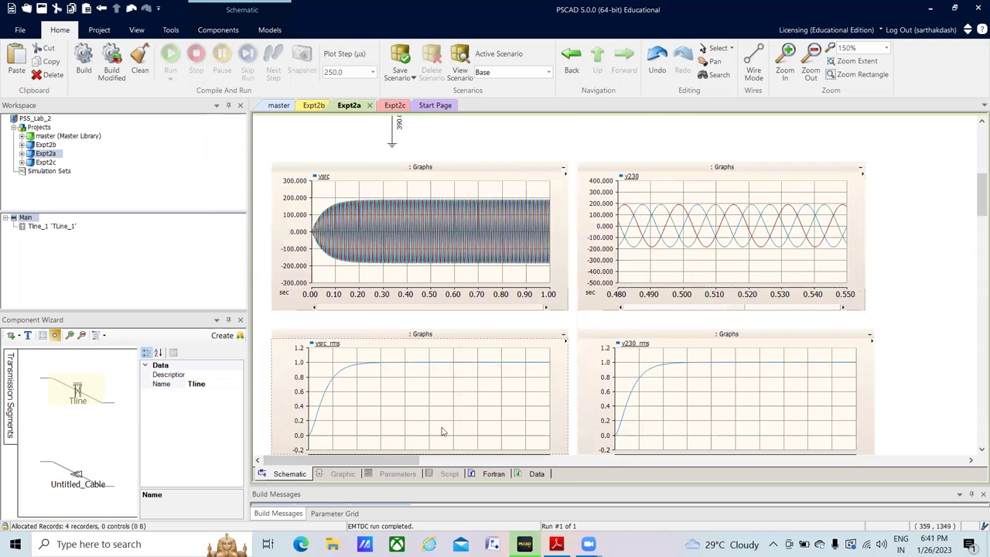
Step: Inspect the rated voltage for per-unitizing in the three-phase RMS meter at Bus1, and close its parameters
scroll(456, 401, "up", 11)
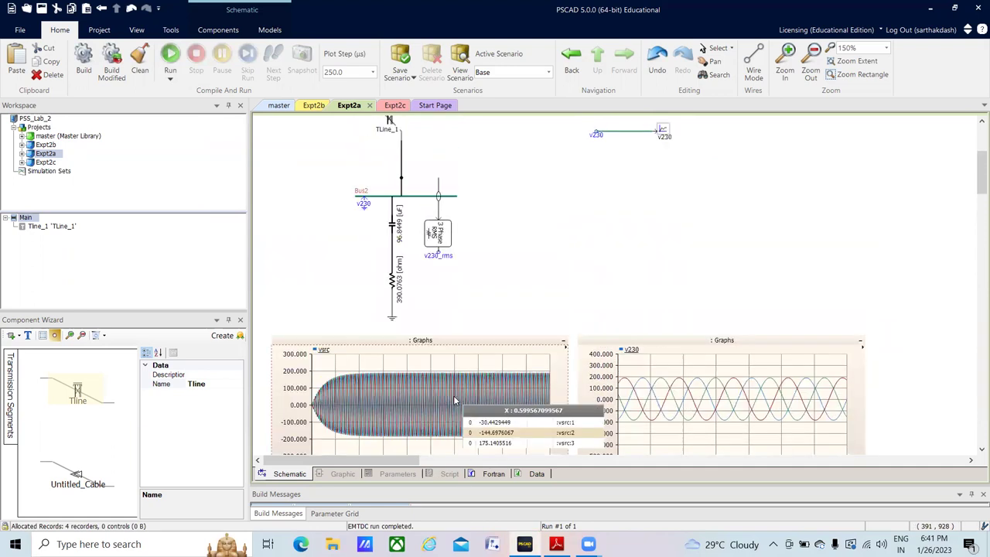
double_click(418, 190)
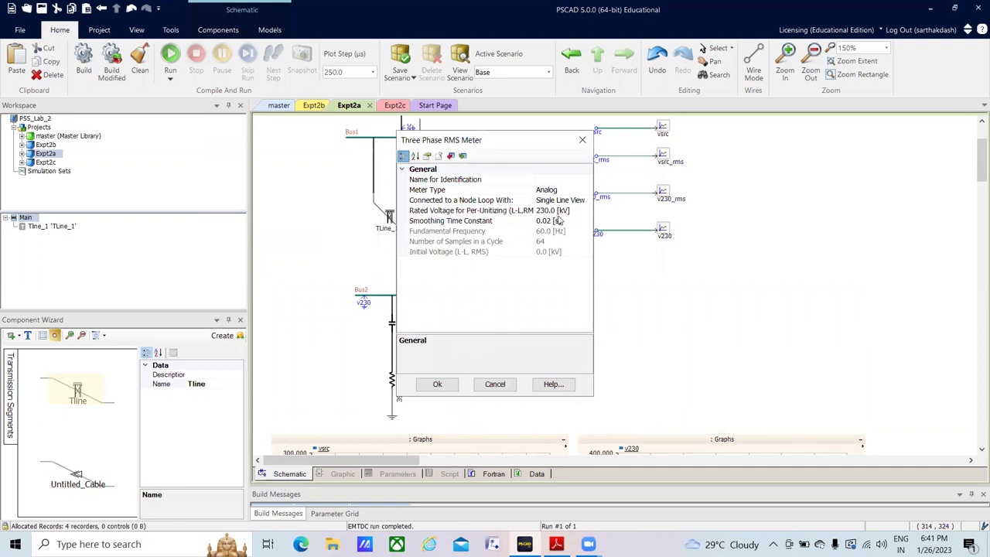
left_click(582, 142)
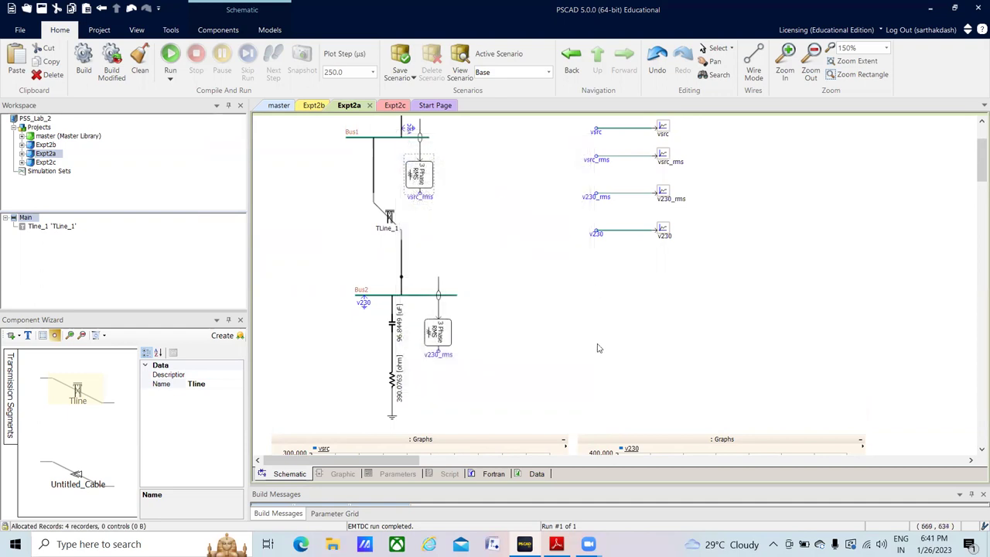
Step: Compare the per-unit voltage curves in the vsrc_rms and v230_rms graphs
scroll(598, 349, "down", 5)
scroll(596, 345, "down", 5)
scroll(596, 345, "up", 2)
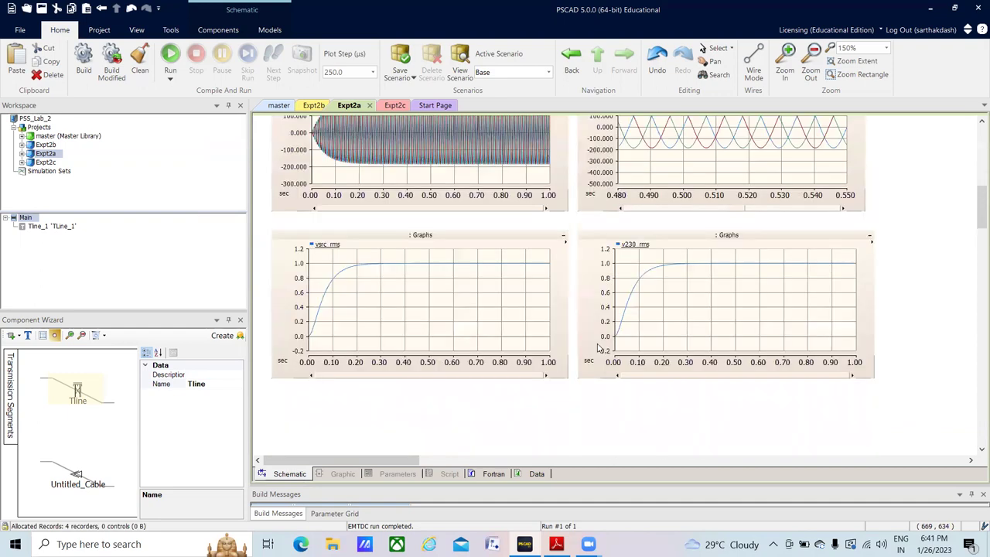
left_click(435, 332)
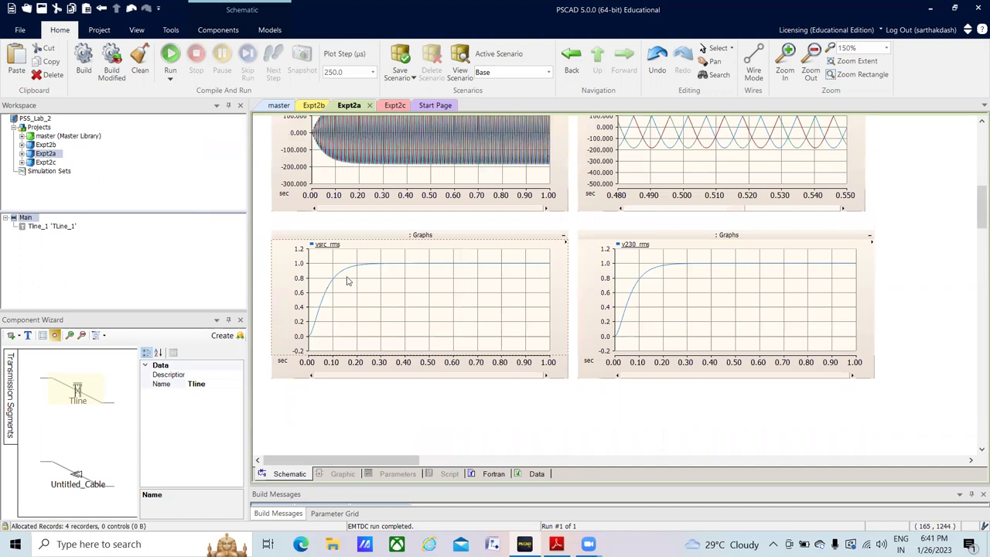
left_click(638, 339)
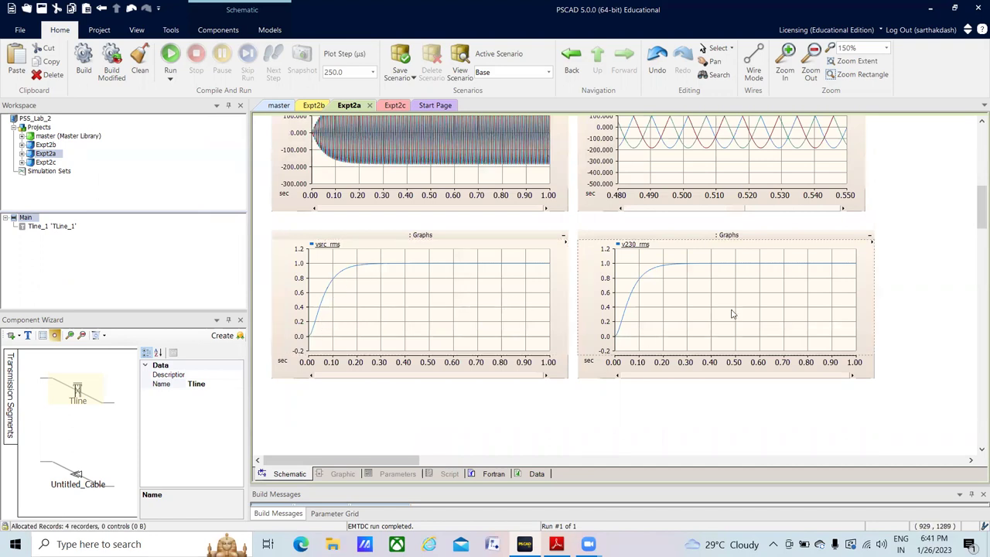
mouse_move(732, 314)
Step: Reset the v230 graph's view to show its waveforms over the full simulation time
scroll(732, 314, "up", 1)
scroll(733, 314, "up", 4)
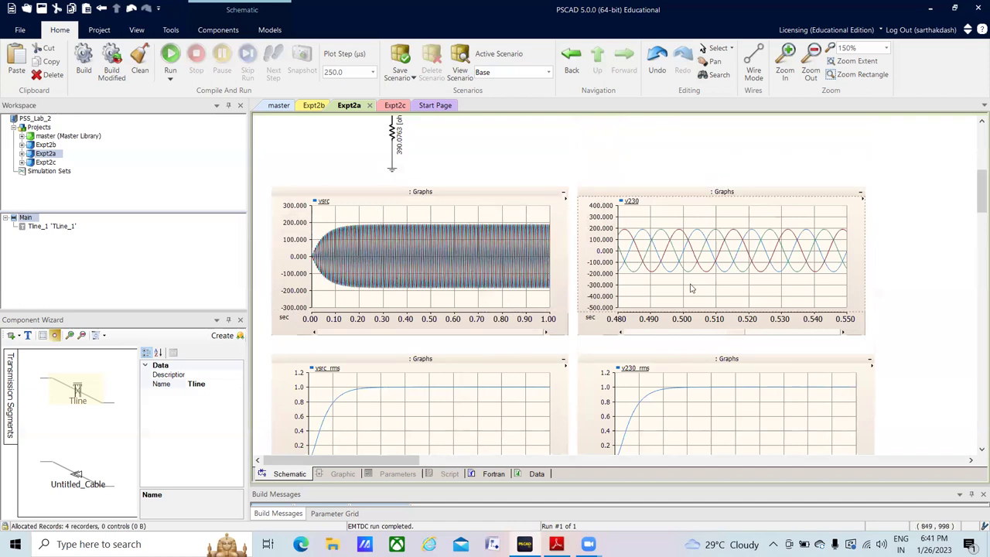
mouse_move(690, 288)
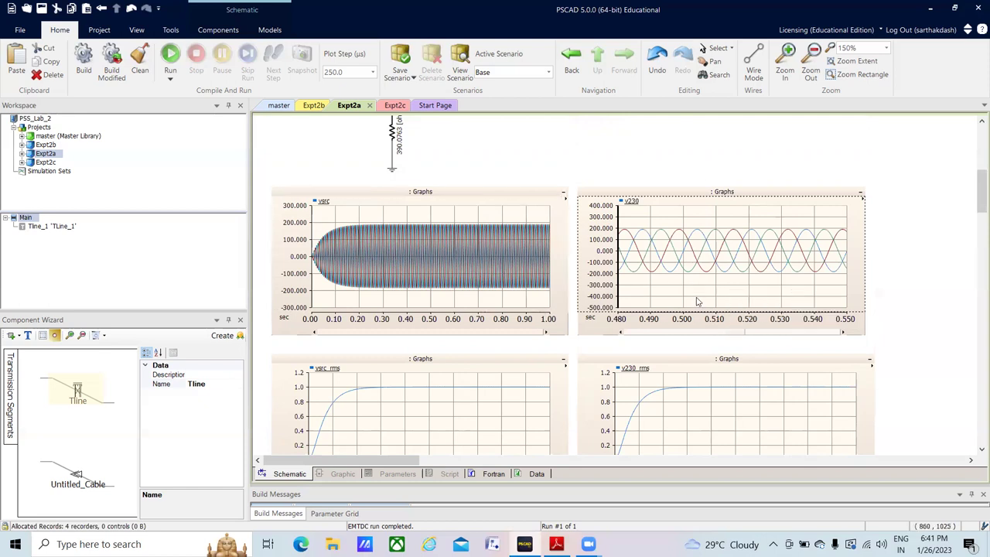
key("Home")
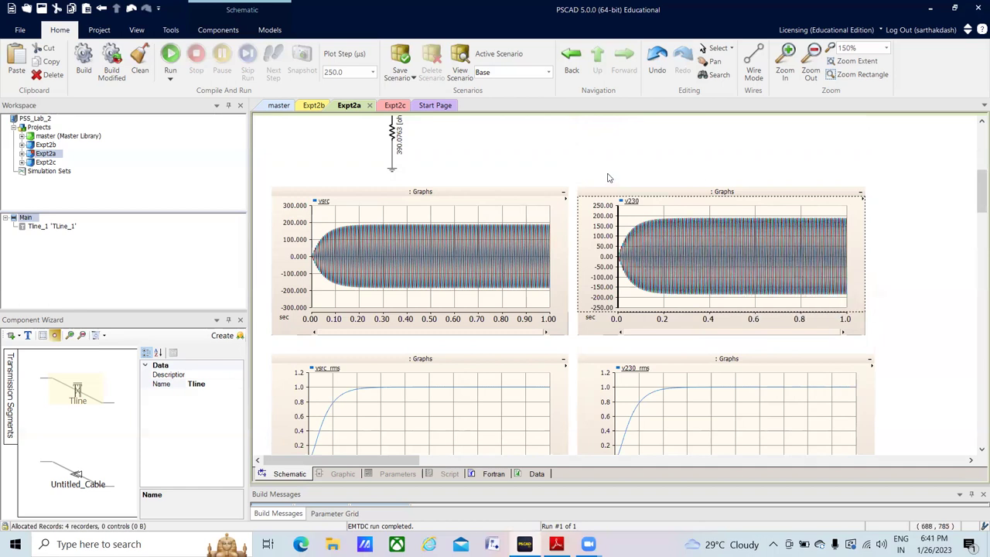
scroll(608, 178, "up", 3)
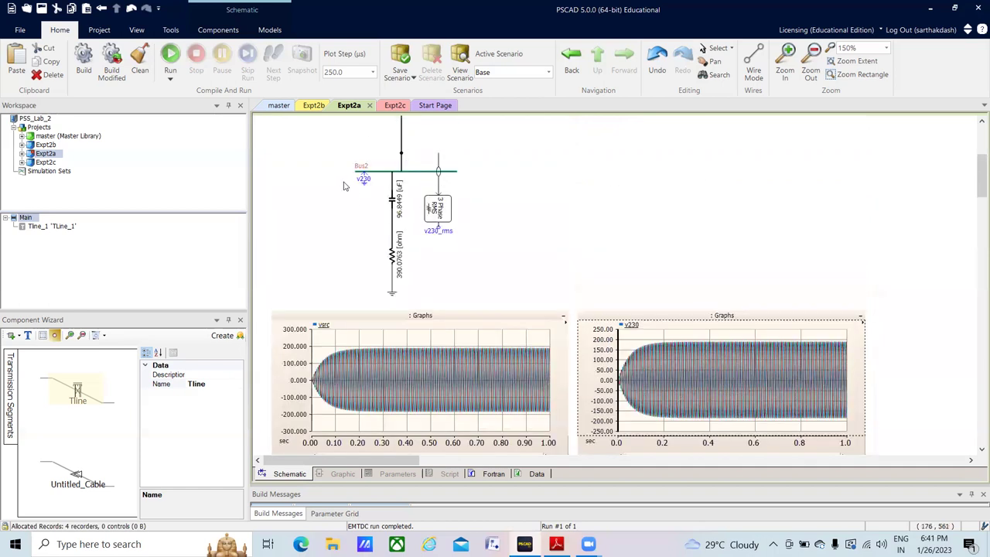
mouse_move(708, 365)
Step: Open the Expt2b project's schematic, review the line configuration of Tline_1_1, and close it without changes
scroll(691, 259, "up", 5)
scroll(693, 258, "up", 1)
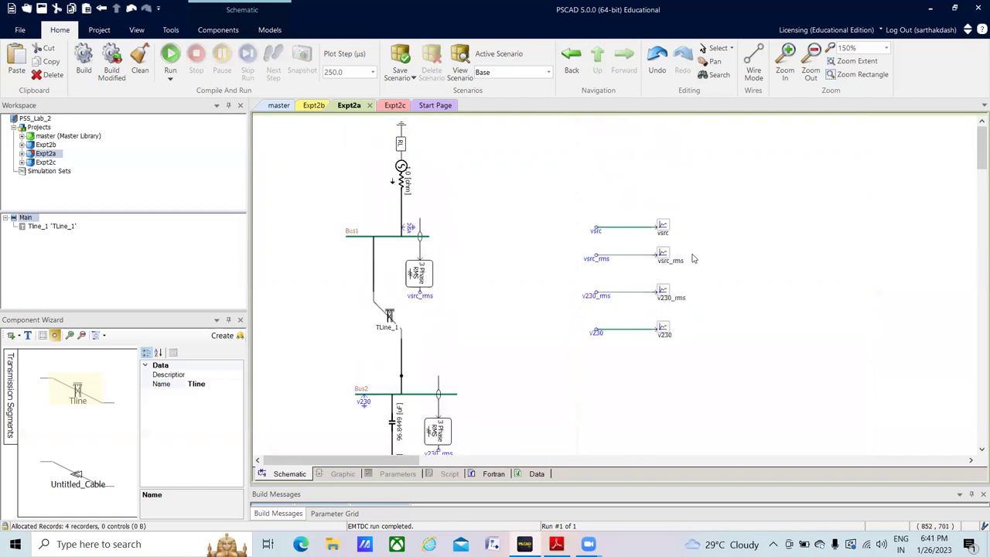
double_click(46, 145)
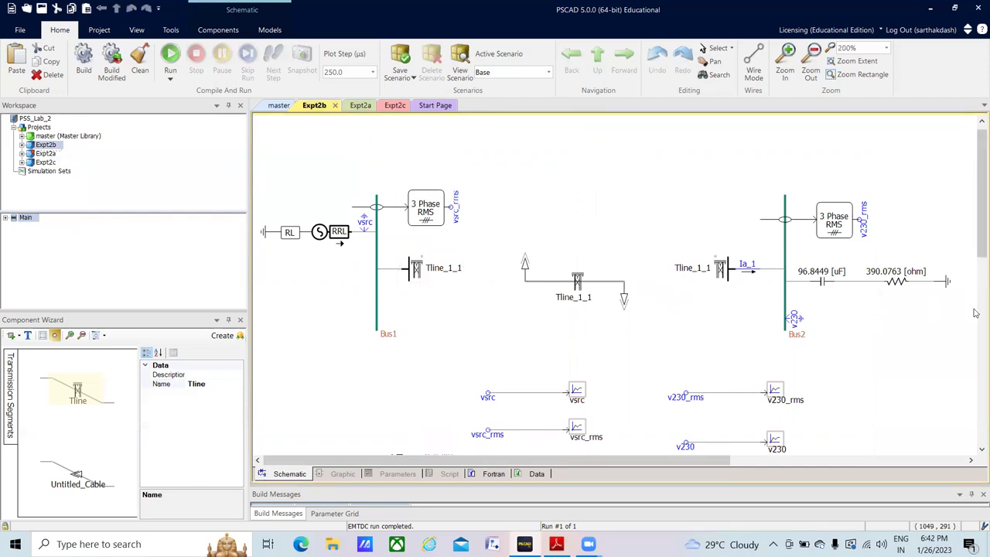
right_click(581, 282)
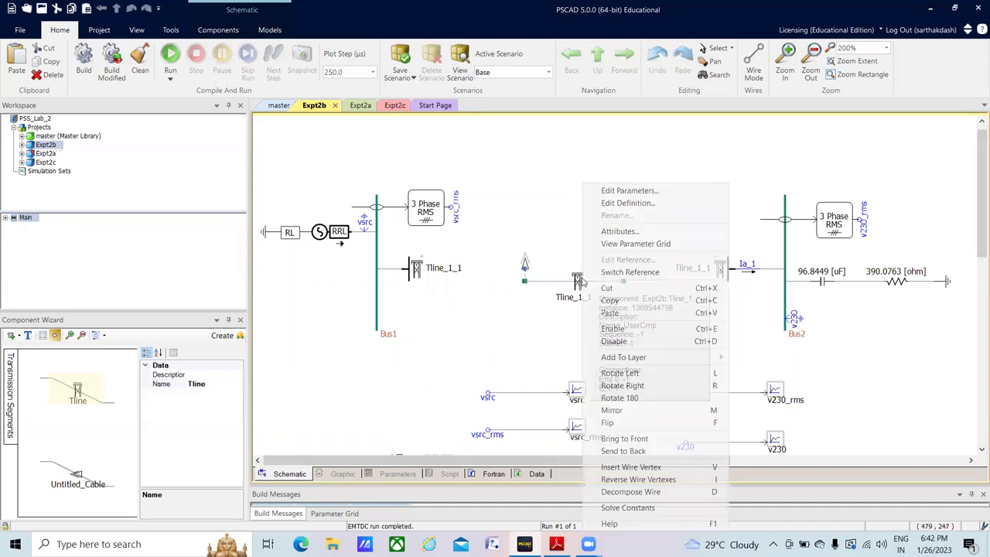
left_click(611, 195)
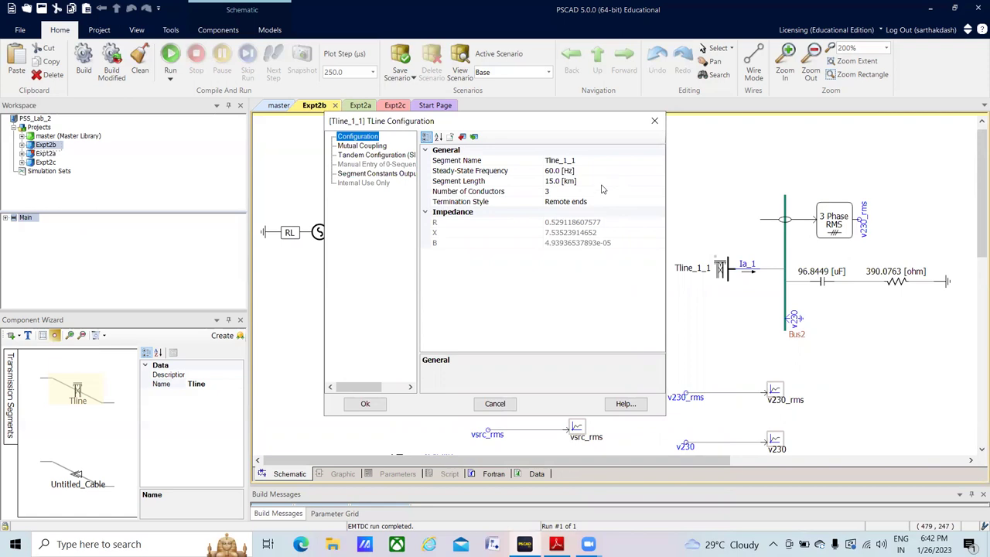
left_click(655, 122)
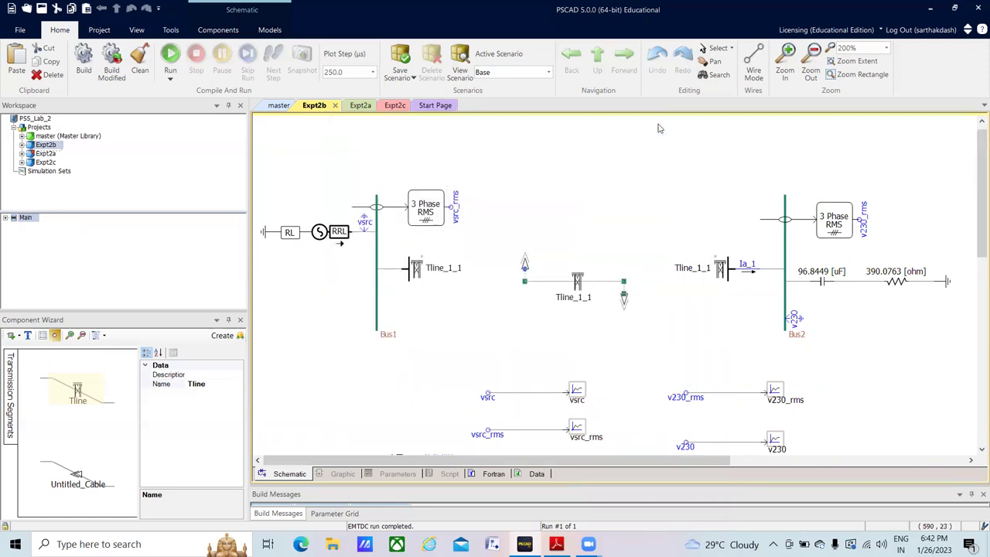
Step: Place a transmission line interface in the empty area below Tline_1_1 at Bus1
left_click(633, 321)
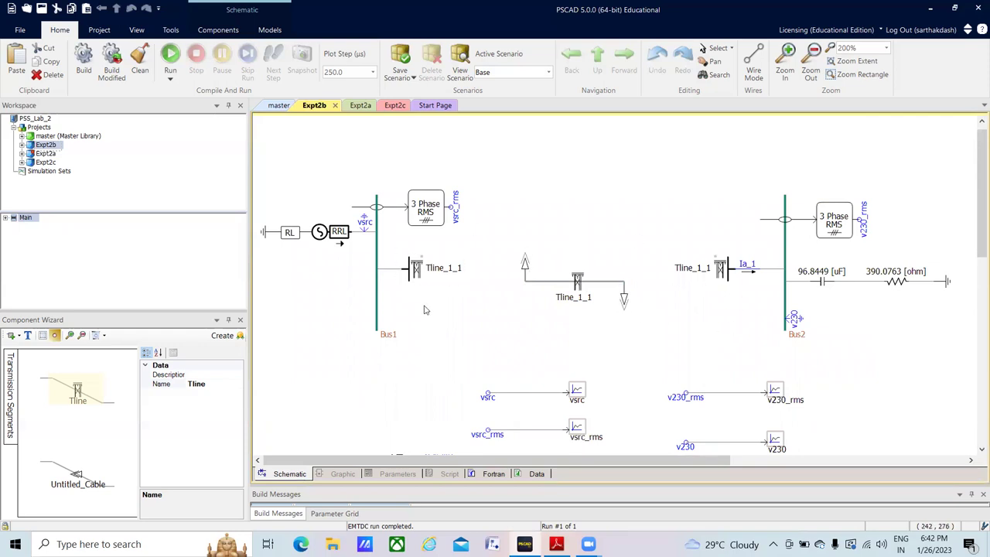
left_click(232, 31)
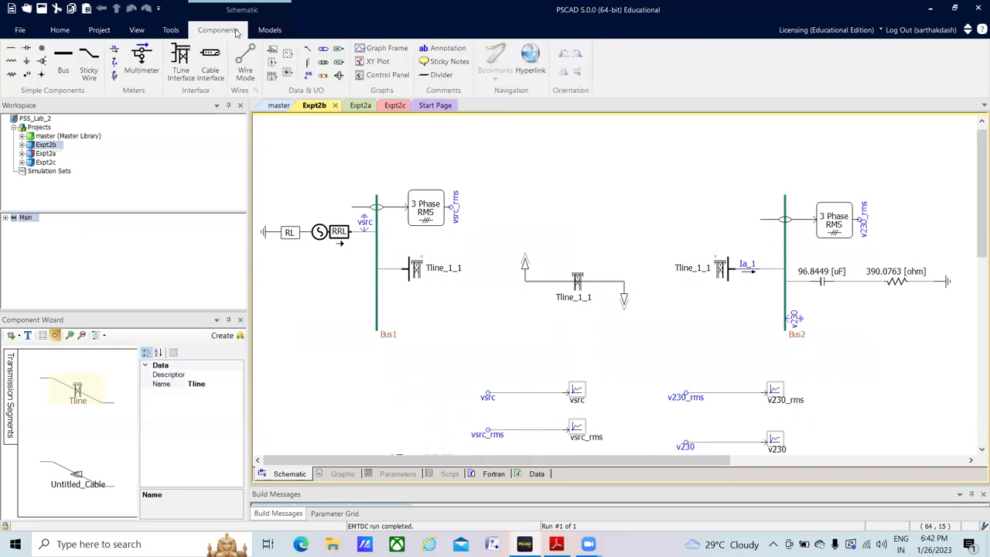
left_click(181, 60)
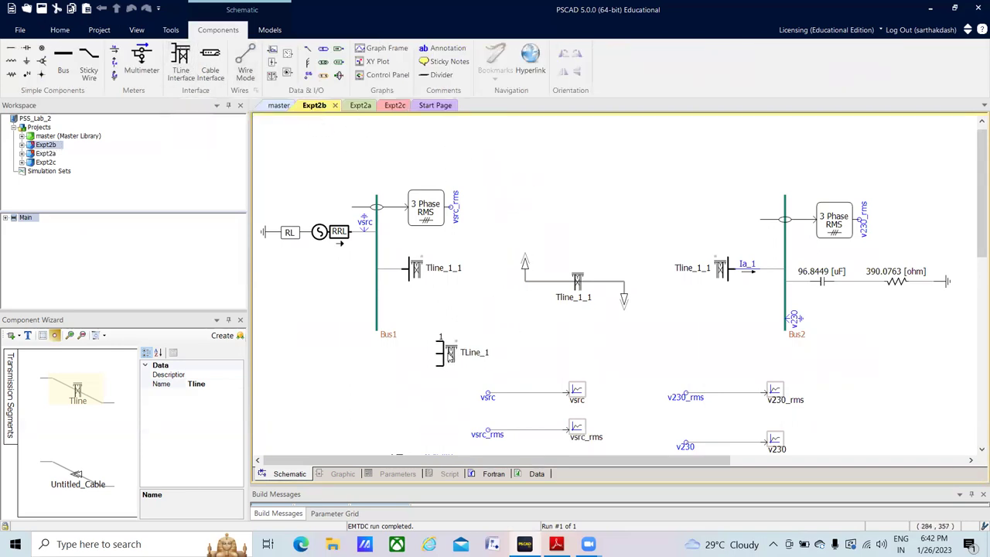
left_click(453, 355)
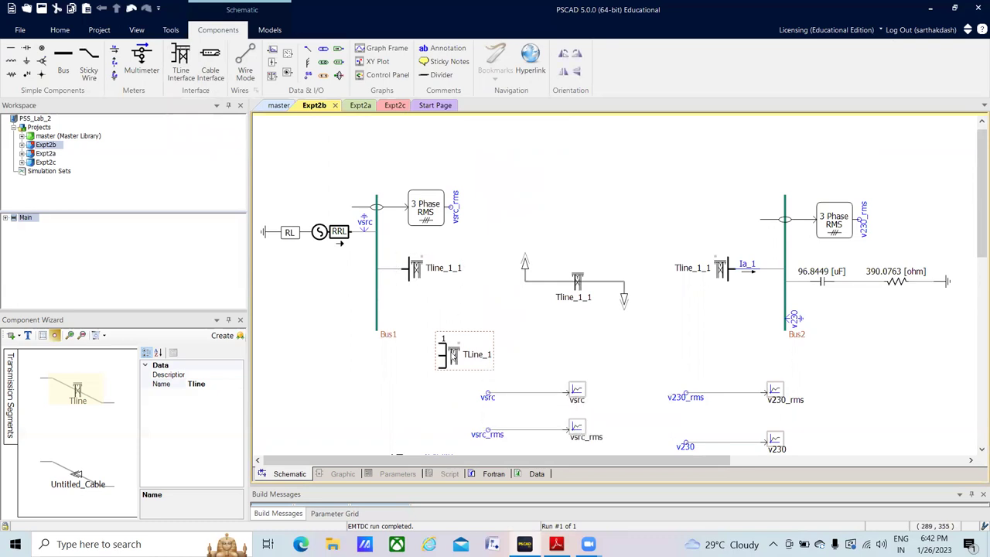
Step: Set the new transmission line interface's graphics display to Single line view, and delete this trial interface
double_click(454, 355)
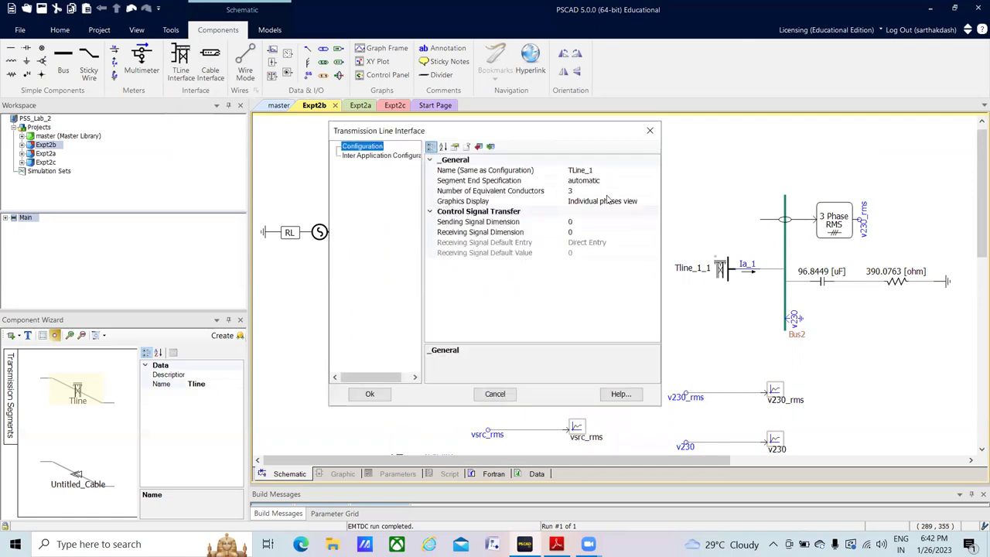
left_click(596, 169)
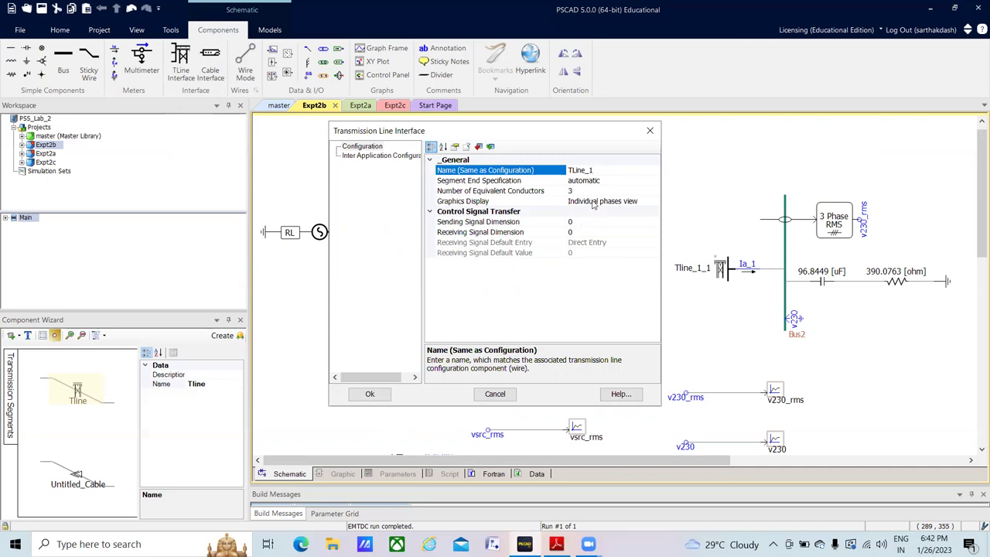
double_click(594, 201)
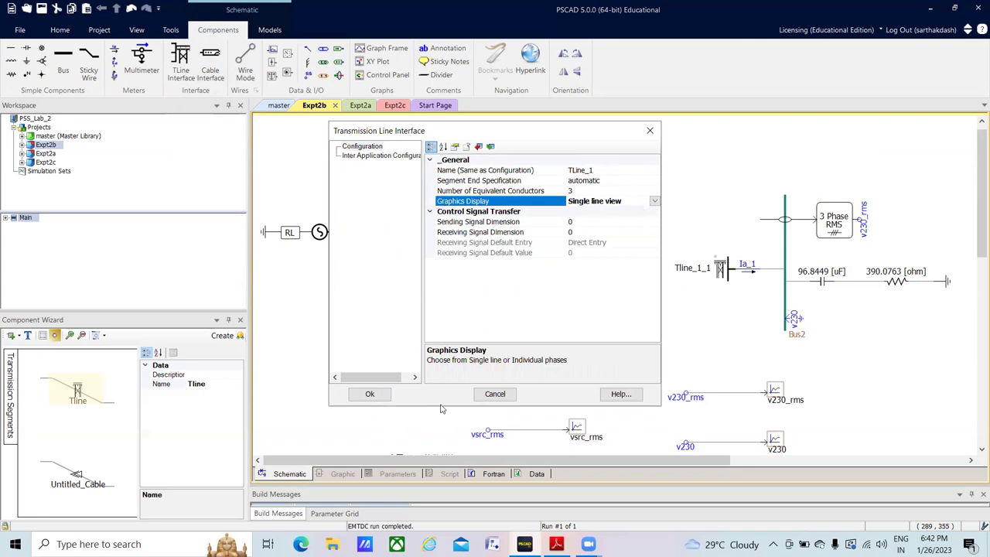
left_click(369, 396)
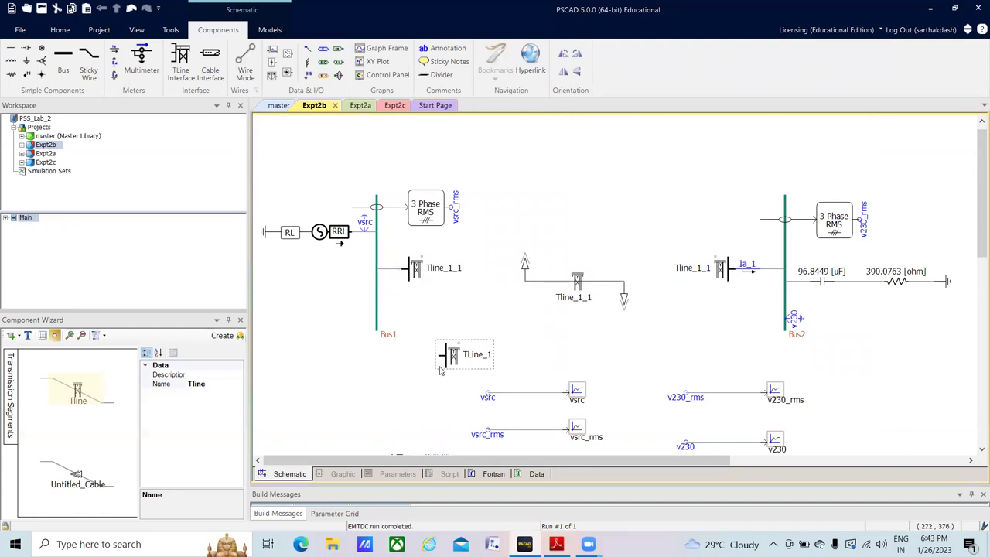
mouse_move(441, 371)
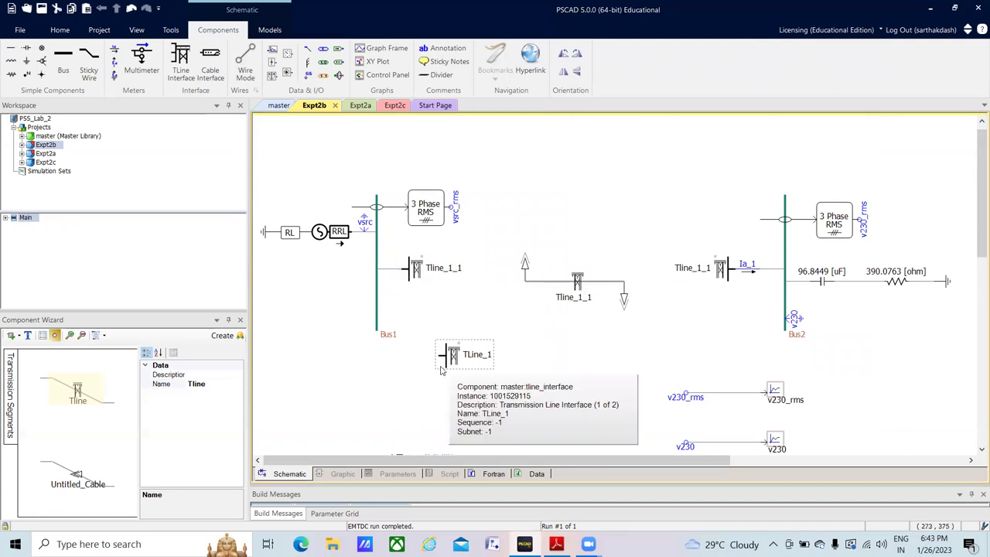
key("Delete")
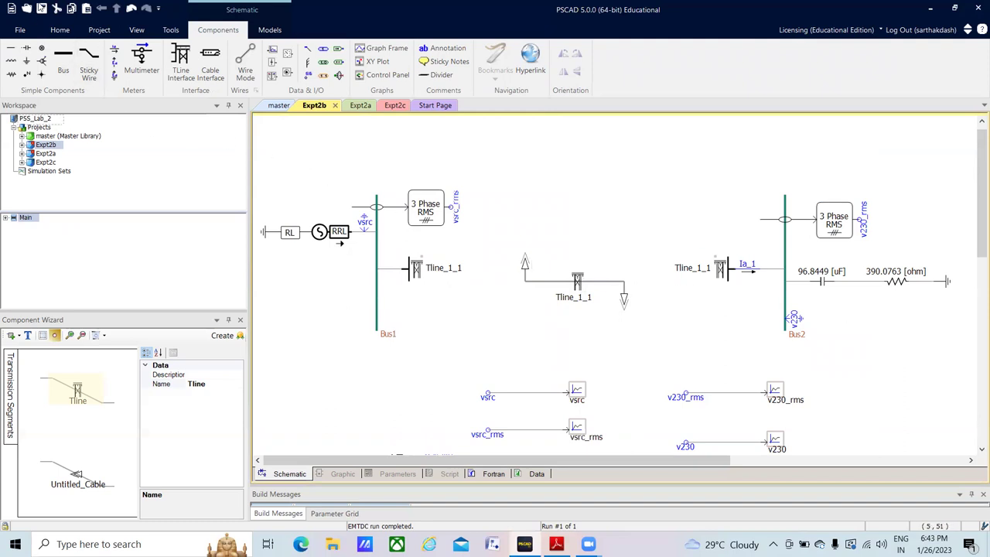
Step: Save the Expt2b project and run its simulation
left_click(41, 8)
left_click(59, 29)
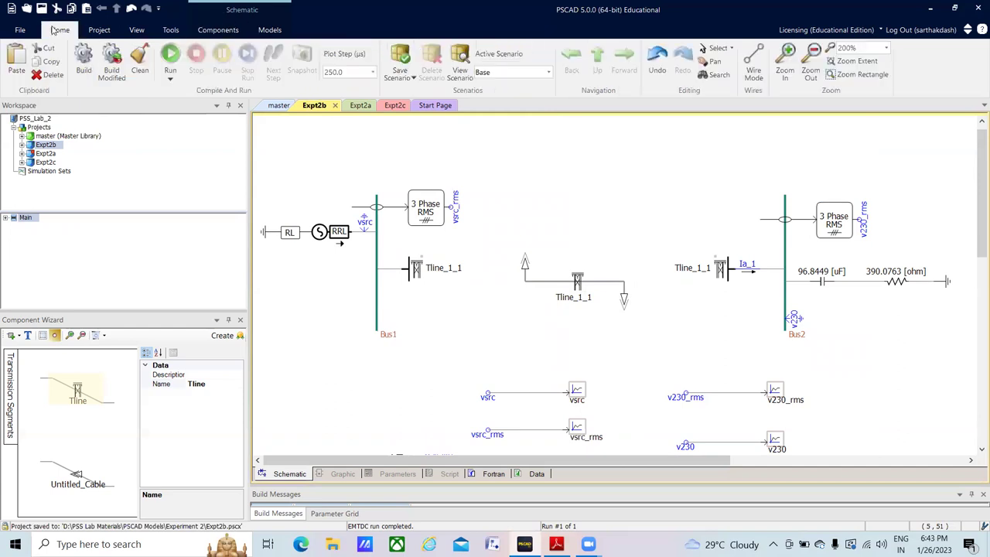
left_click(165, 69)
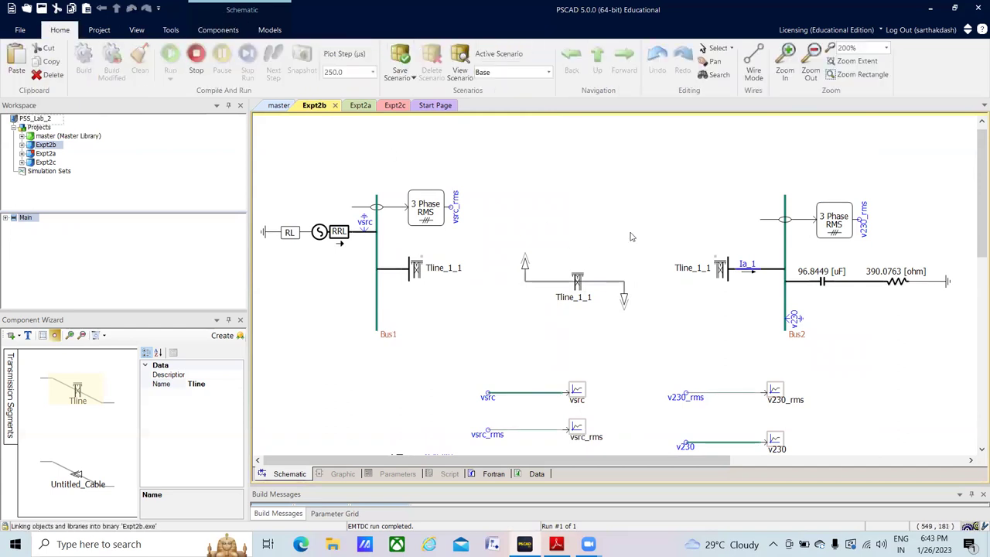
Step: Examine the simulated RMS curves in the vsrc_rms and v230_rms graphs and the instantaneous waveforms in the v230 and vsrc graphs
scroll(629, 231, "down", 4)
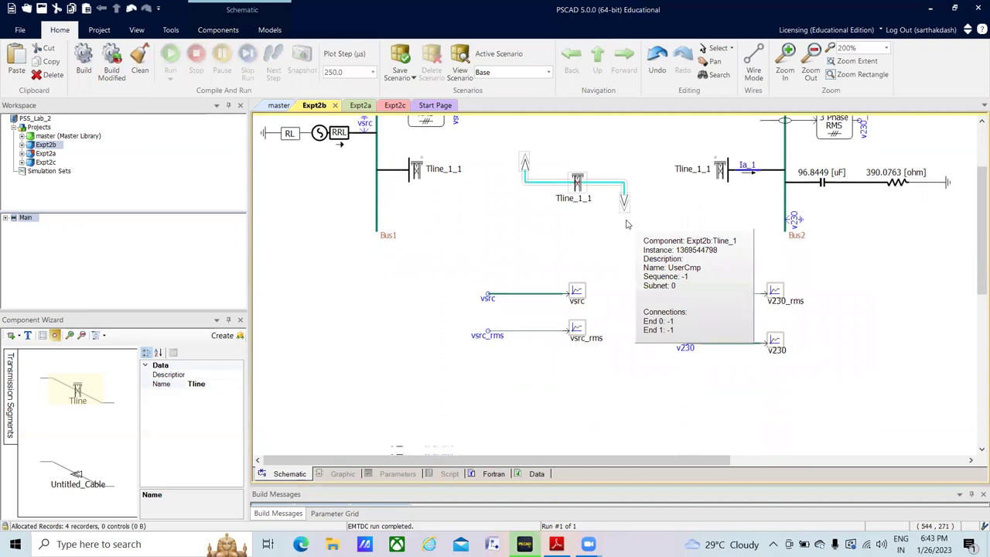
scroll(627, 225, "down", 8)
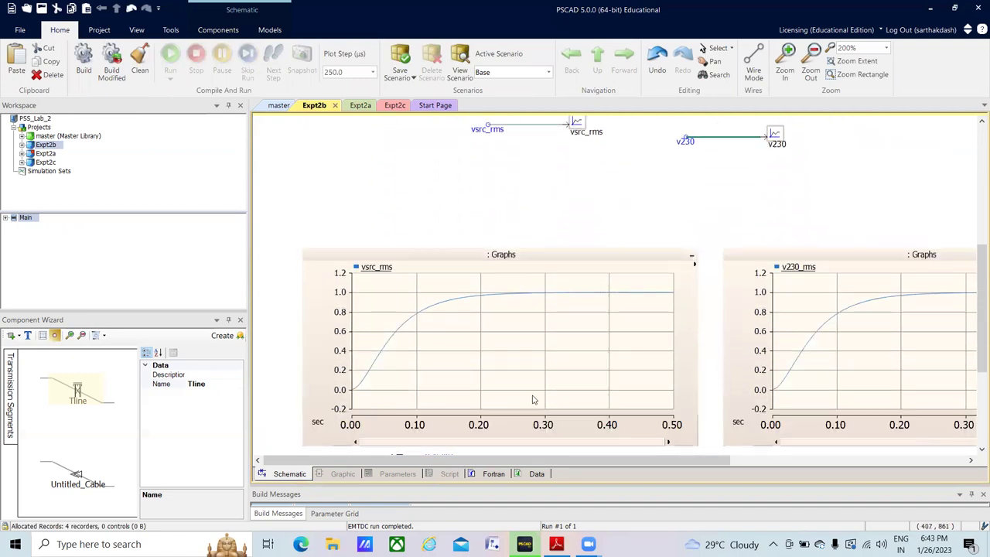
left_click(553, 381)
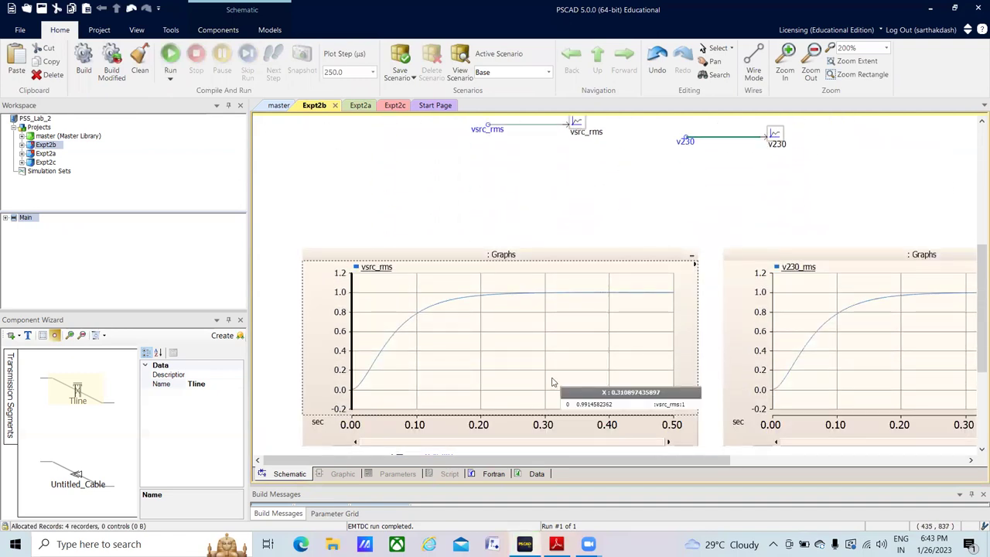
left_click(926, 385)
left_click_drag(669, 470, 718, 407)
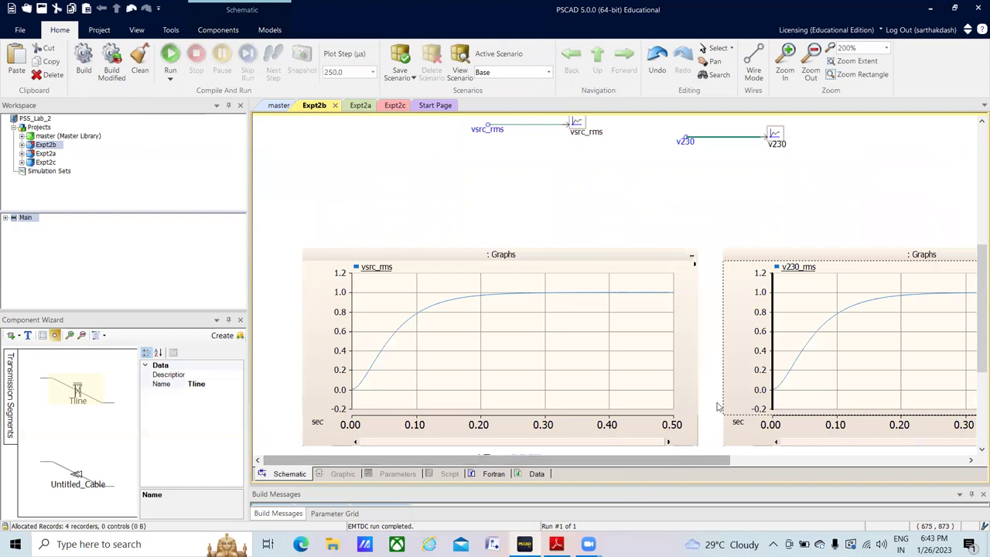
scroll(715, 407, "down", 5)
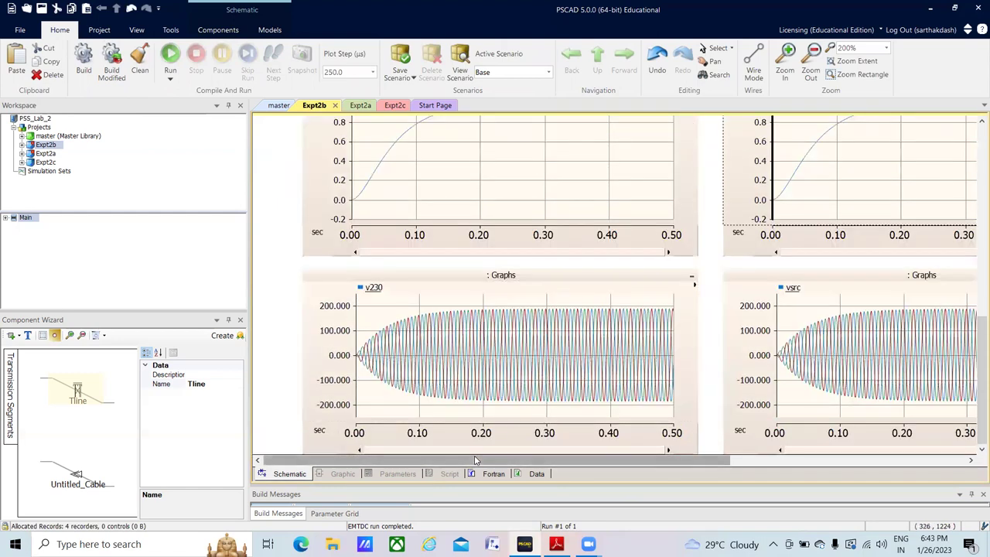
mouse_move(474, 461)
left_mouse_down()
mouse_move(590, 473)
mouse_move(480, 472)
left_mouse_up()
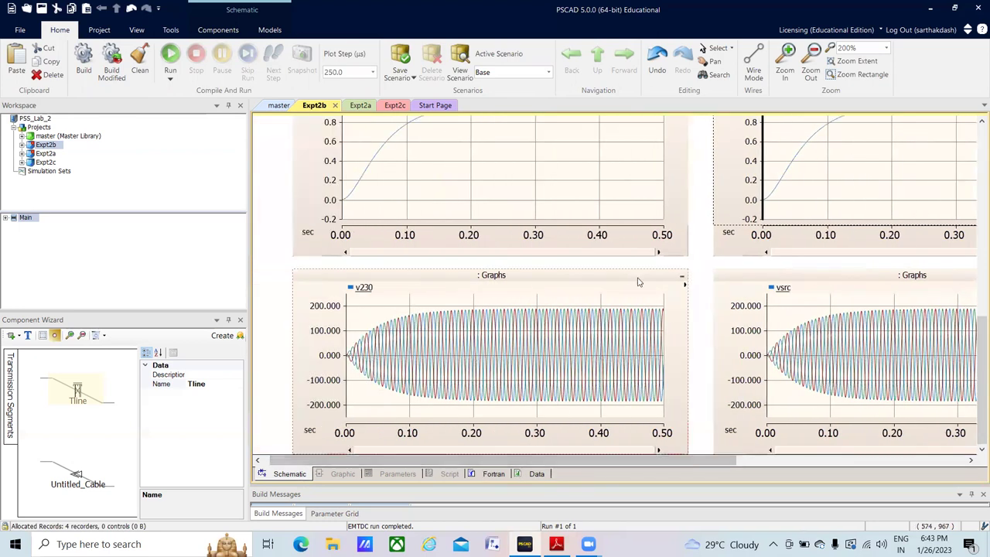
scroll(639, 282, "up", 5)
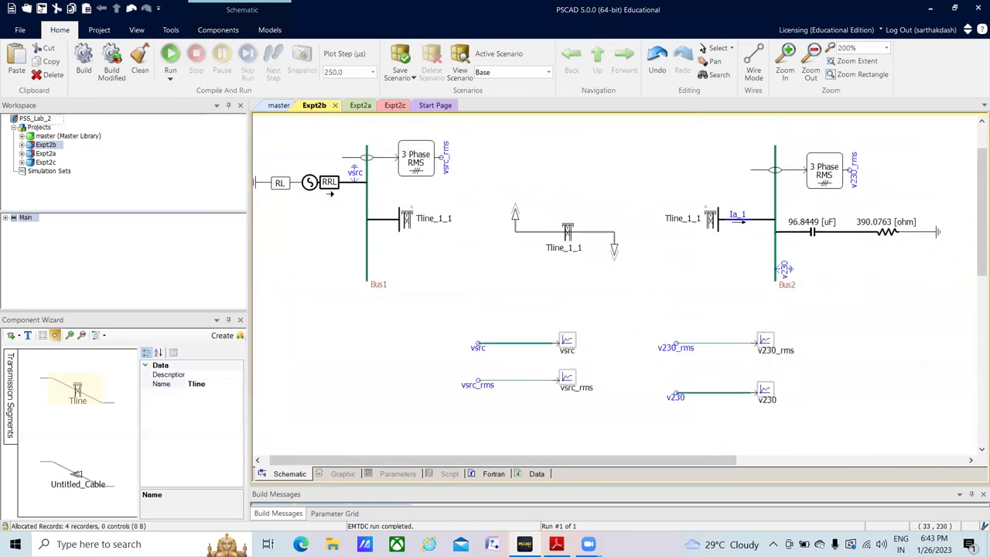
Step: Save the Expt2b project and solve the line constants in the definition of Tline_1_1
left_click(41, 8)
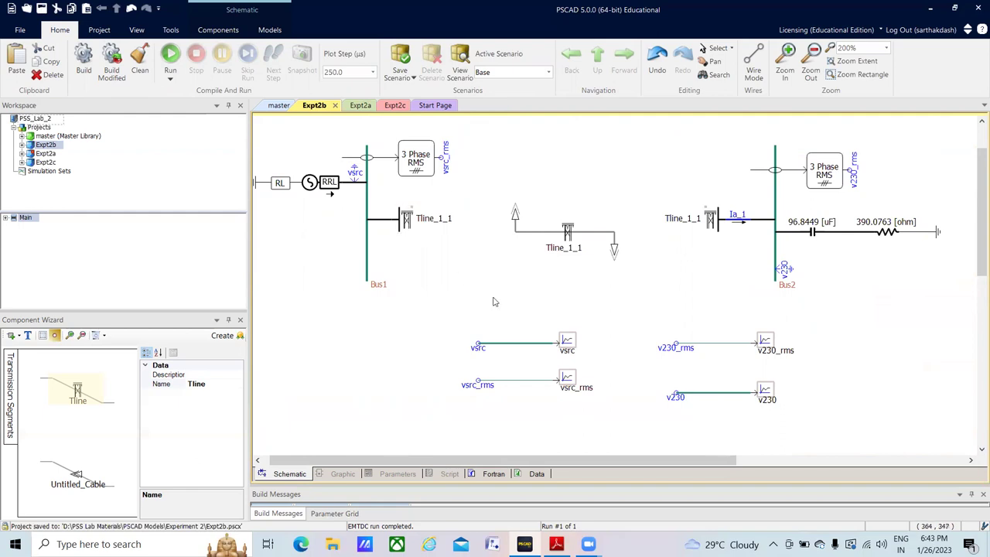
left_click(567, 233)
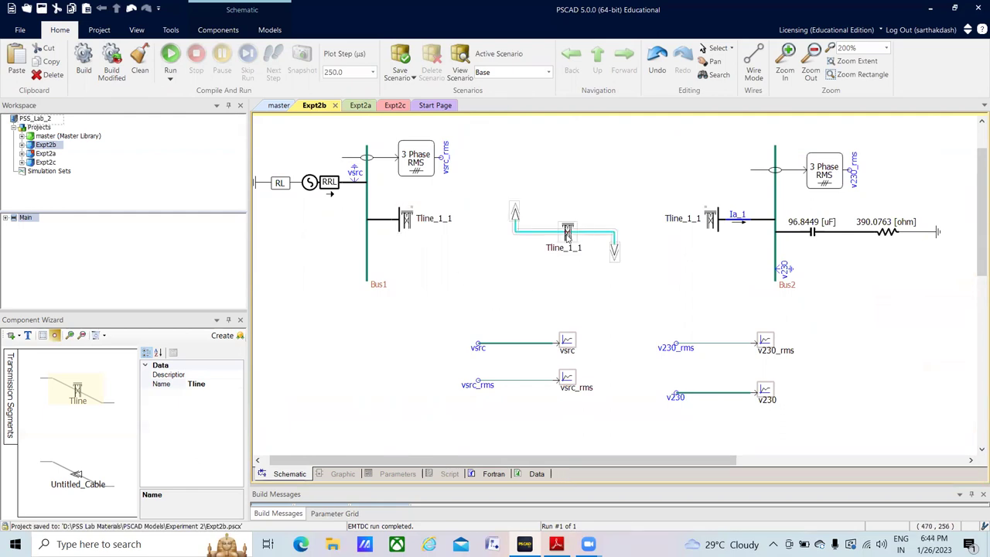
double_click(567, 234)
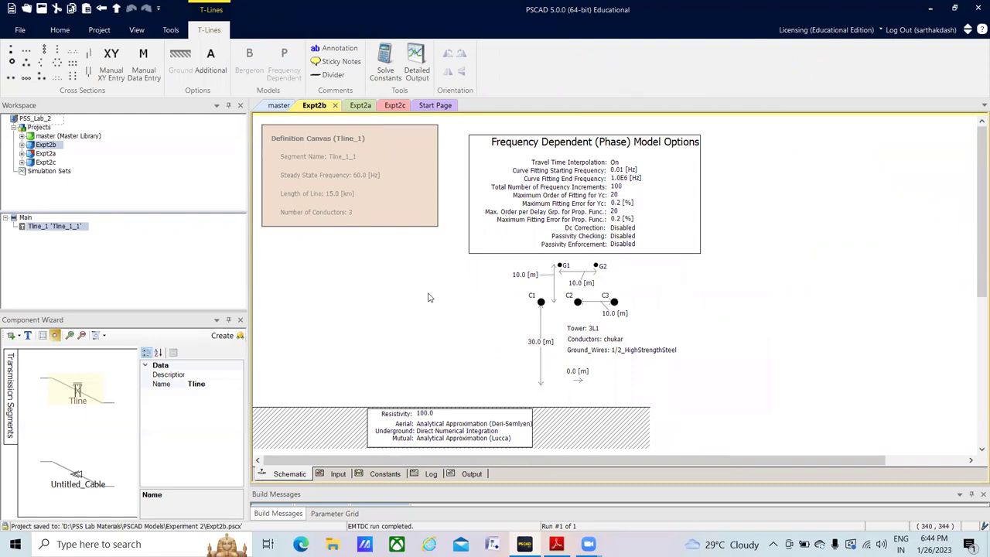
right_click(390, 271)
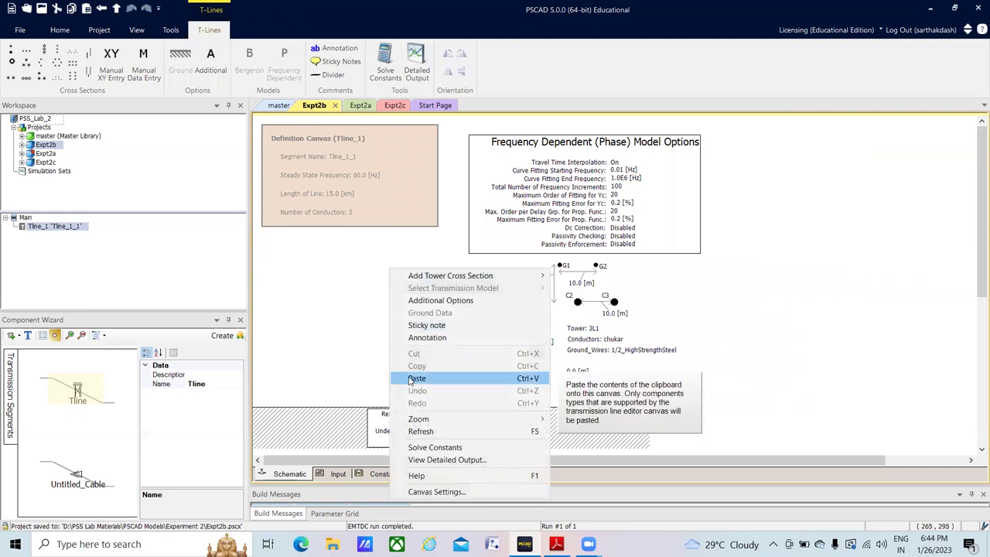
left_click(415, 451)
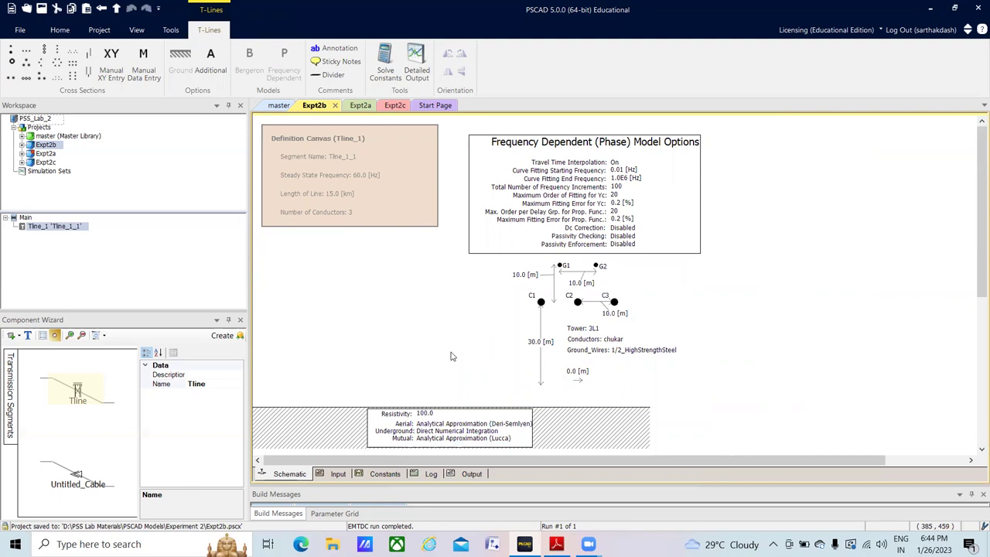
Step: Review the line constants output of Tline_1_1, covering the sequence data and the series impedance and shunt admittance matrices
left_click(465, 474)
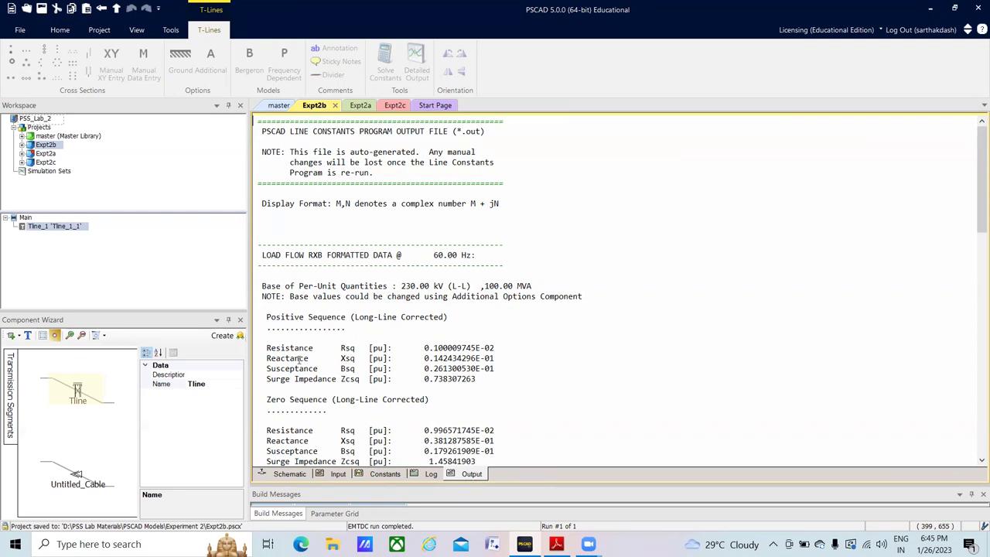
scroll(499, 373, "down", 1)
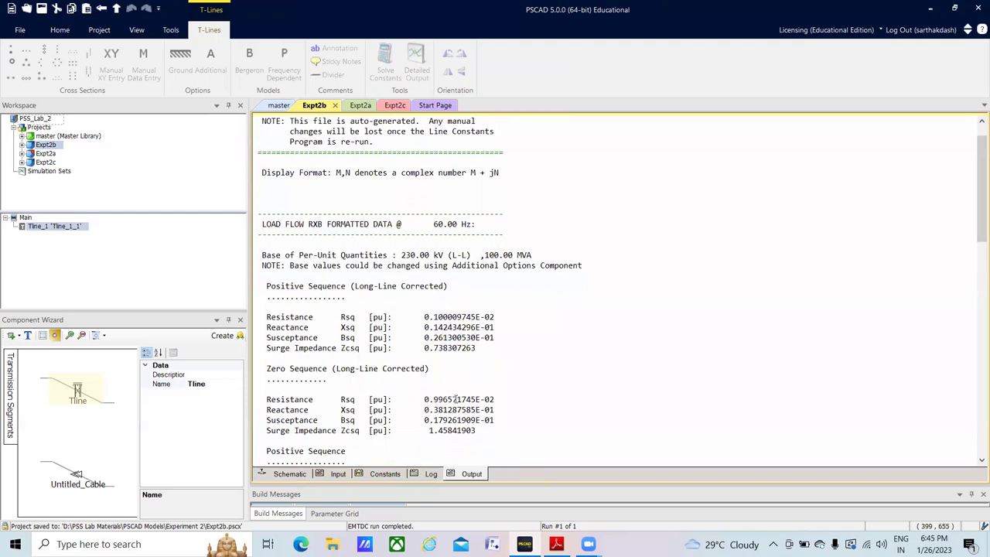
scroll(456, 399, "down", 7)
scroll(455, 399, "down", 6)
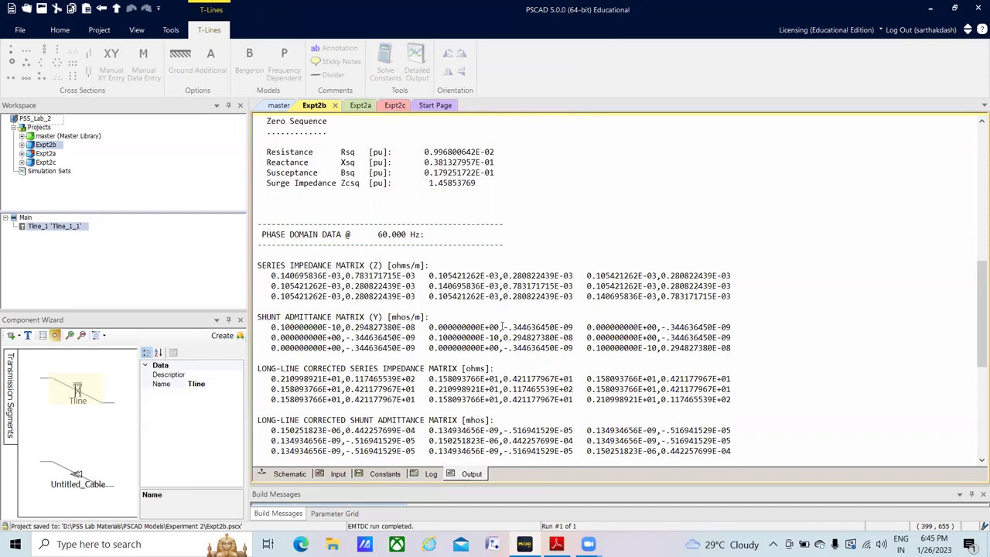
scroll(533, 326, "down", 5)
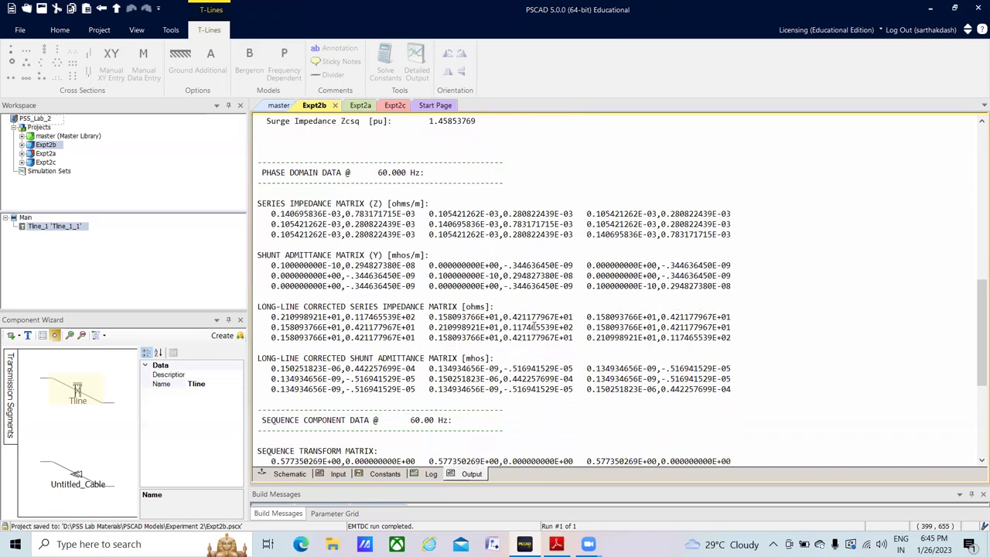
scroll(534, 326, "up", 15)
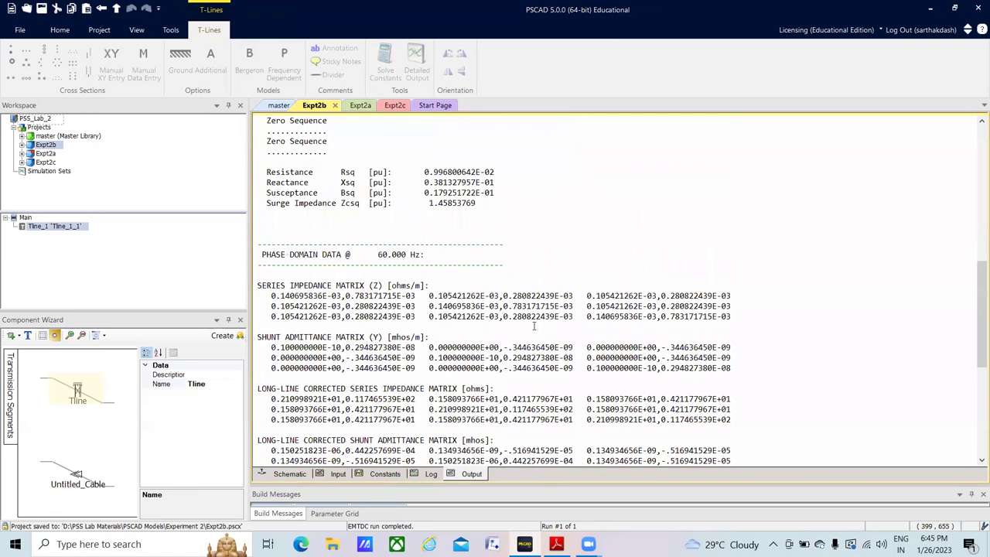
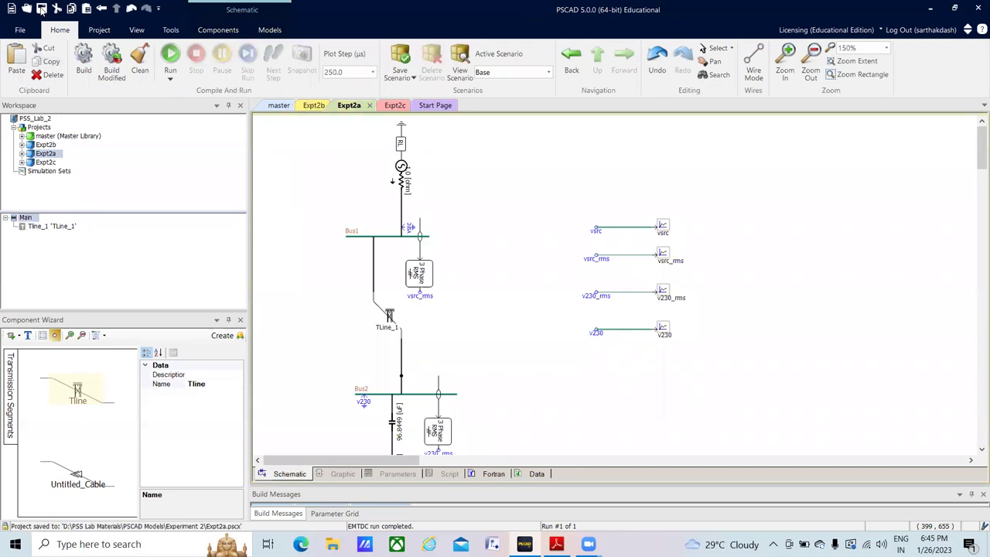
Step: Open the Expt2c project's schematic, and switch to Adobe Reader to read exercises 1b and 1c in the Experiment 2 manual
double_click(46, 162)
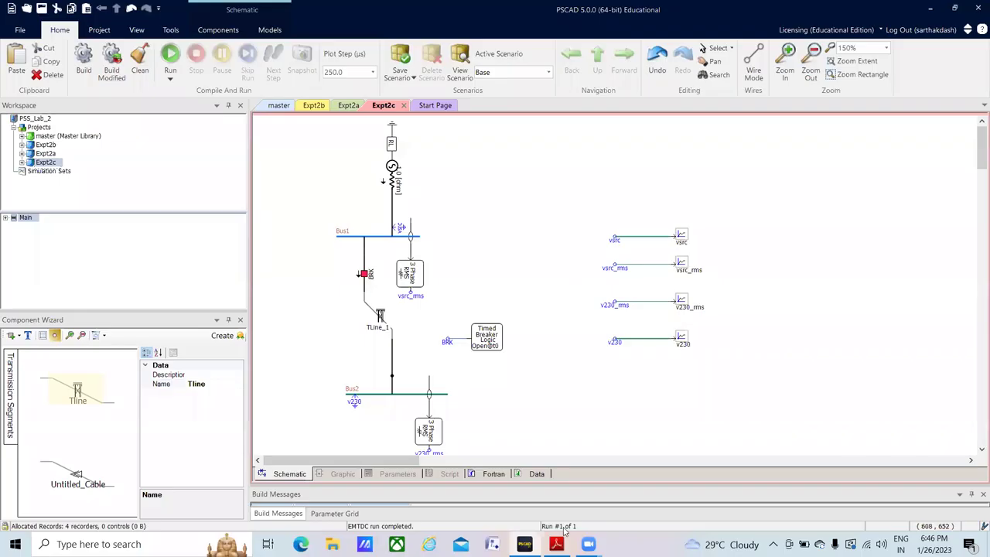
mouse_move(563, 538)
left_click(567, 477)
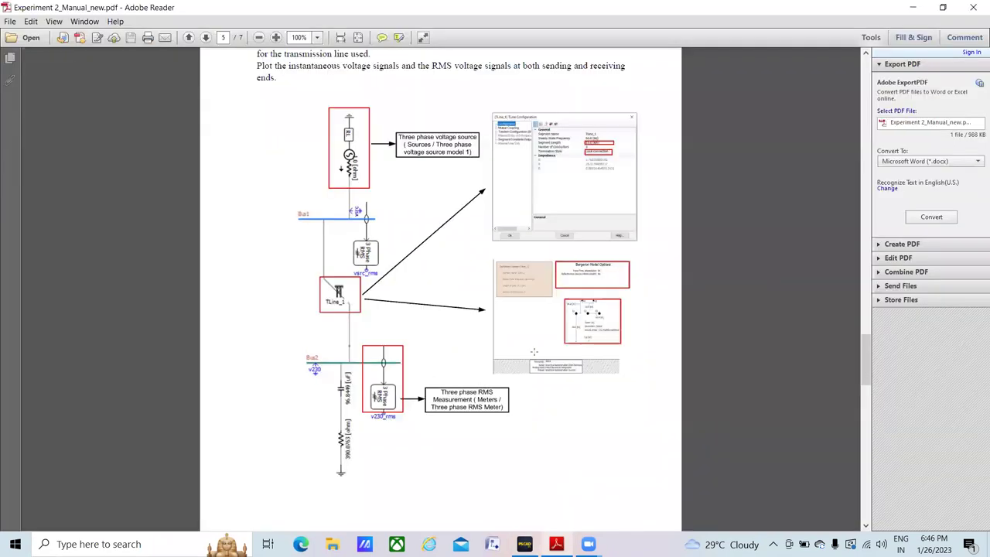
scroll(533, 352, "down", 10)
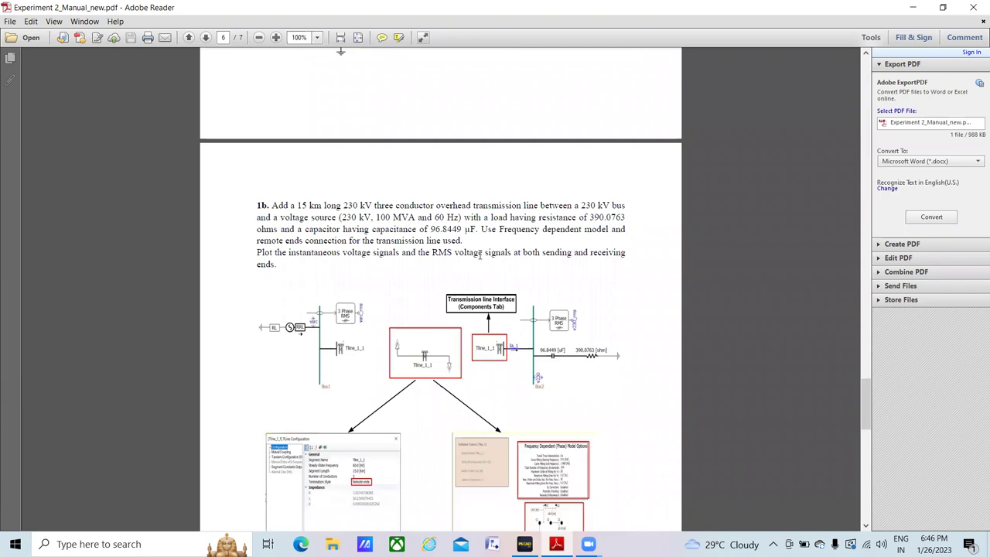
scroll(480, 255, "down", 10)
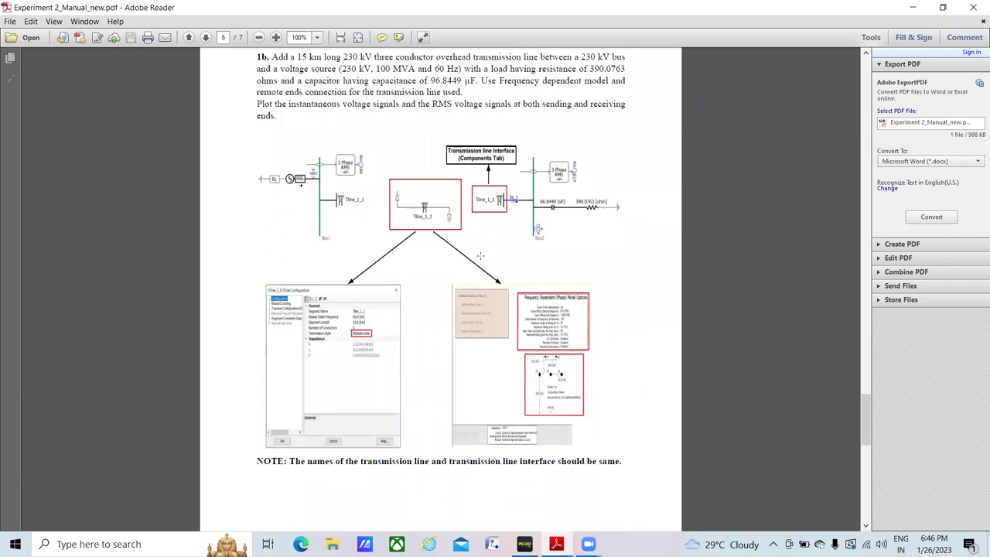
scroll(481, 259, "down", 3)
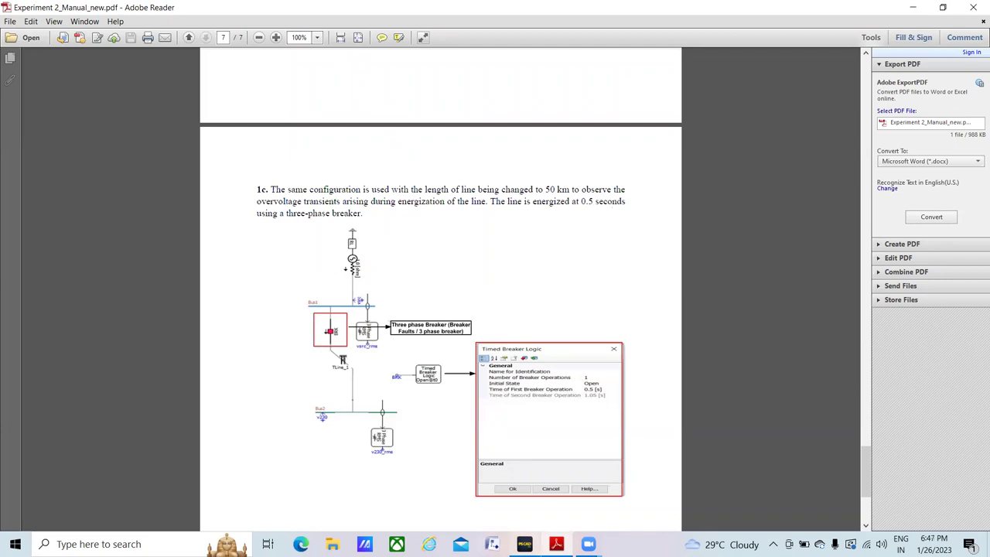
Step: Switch back to PSCAD and check the Timed Breaker Logic settings in the Expt2c schematic
left_click(524, 544)
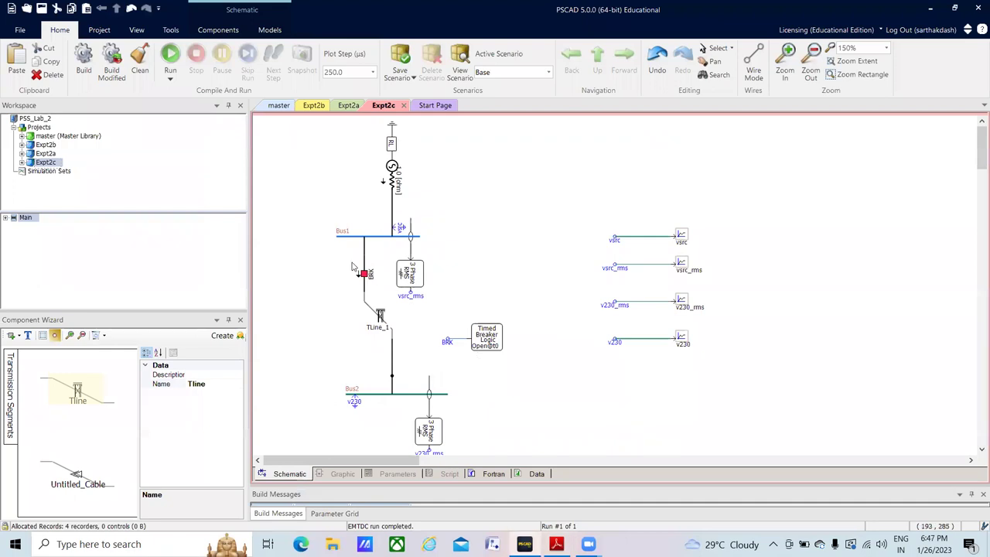
double_click(498, 350)
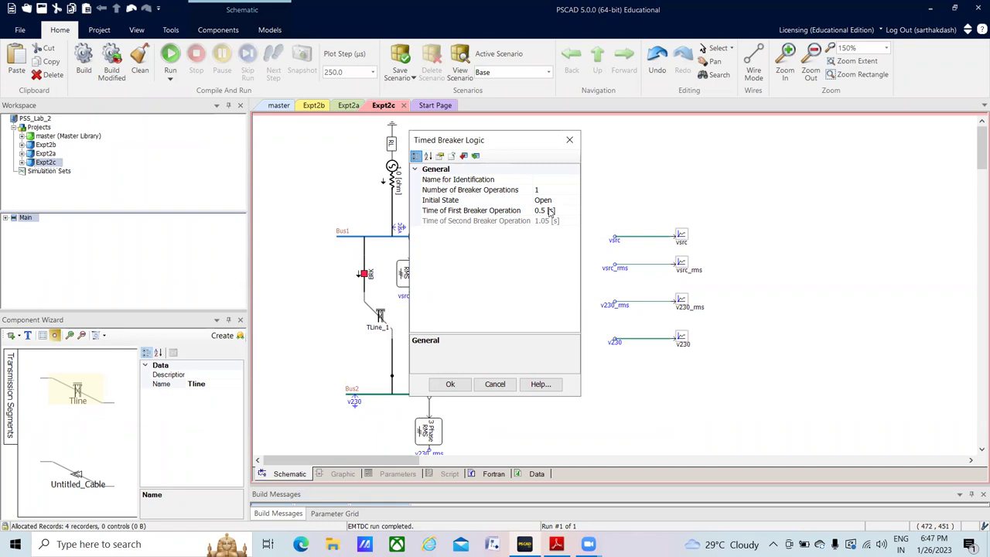
left_click(569, 142)
scroll(502, 393, "down", 3)
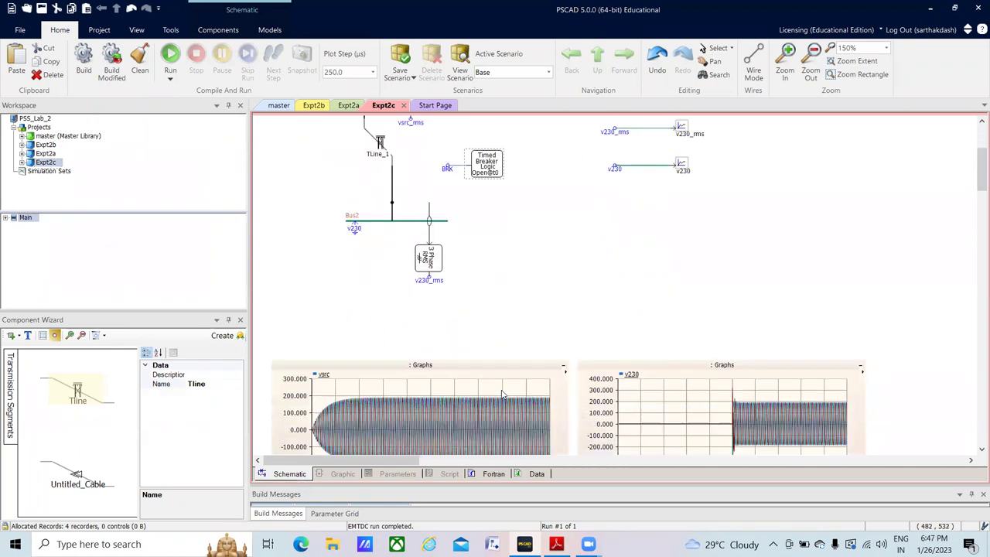
scroll(495, 335, "up", 2)
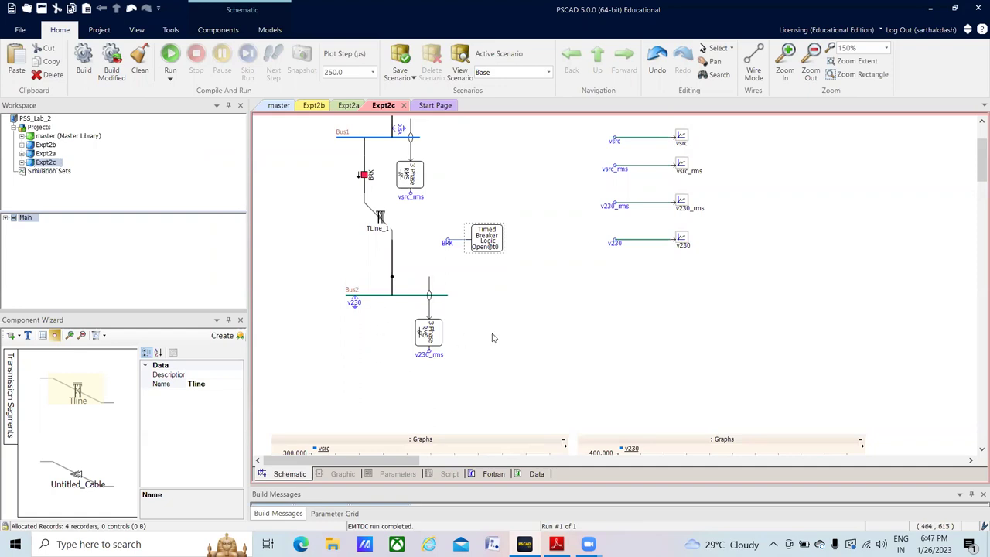
scroll(492, 337, "up", 3)
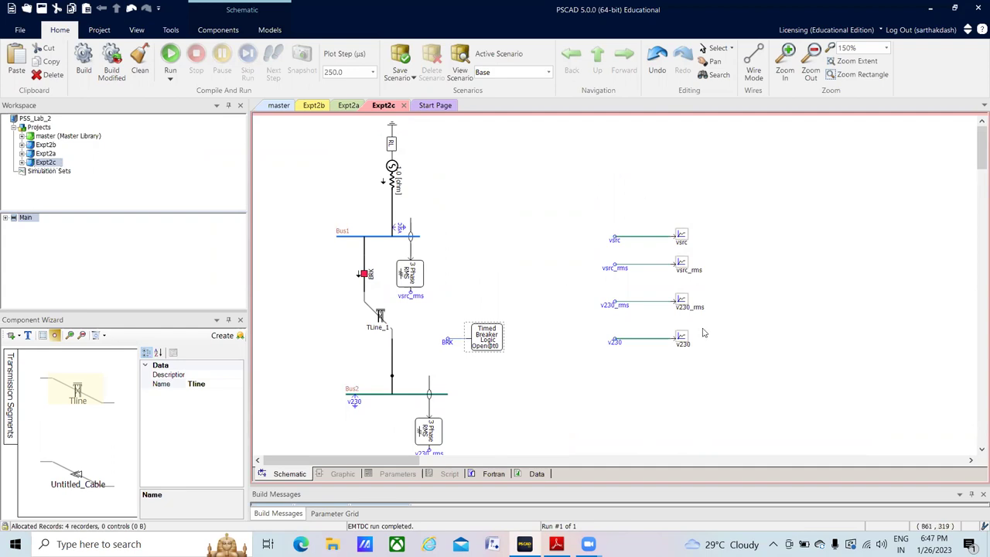
Step: Run the Expt2c simulation and view the resulting voltage and RMS graphs
left_click(177, 50)
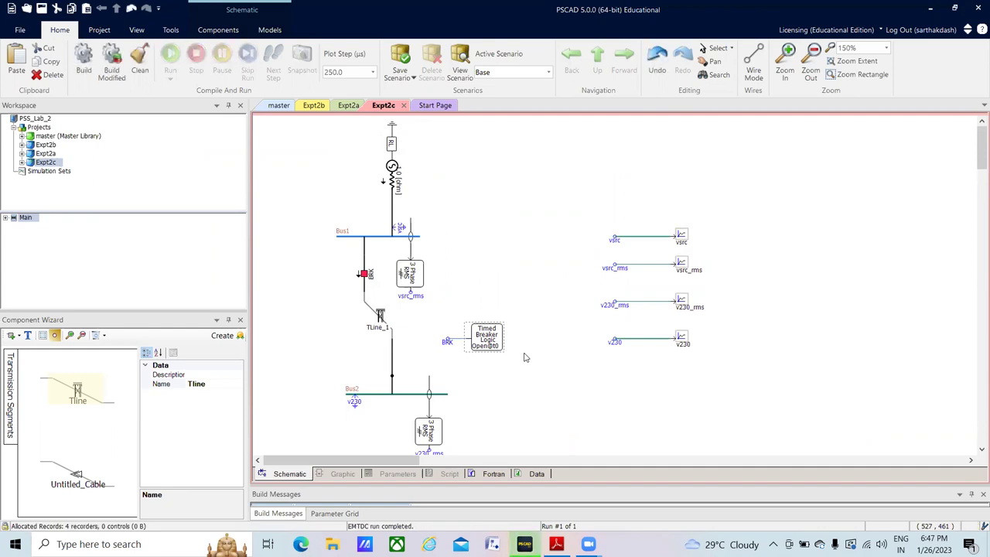
scroll(584, 371, "down", 5)
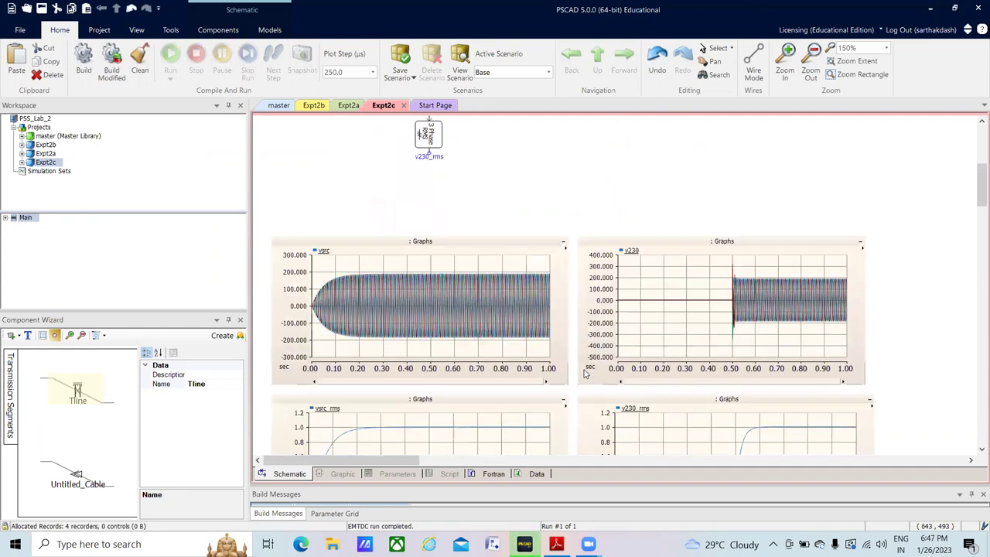
scroll(586, 375, "down", 4)
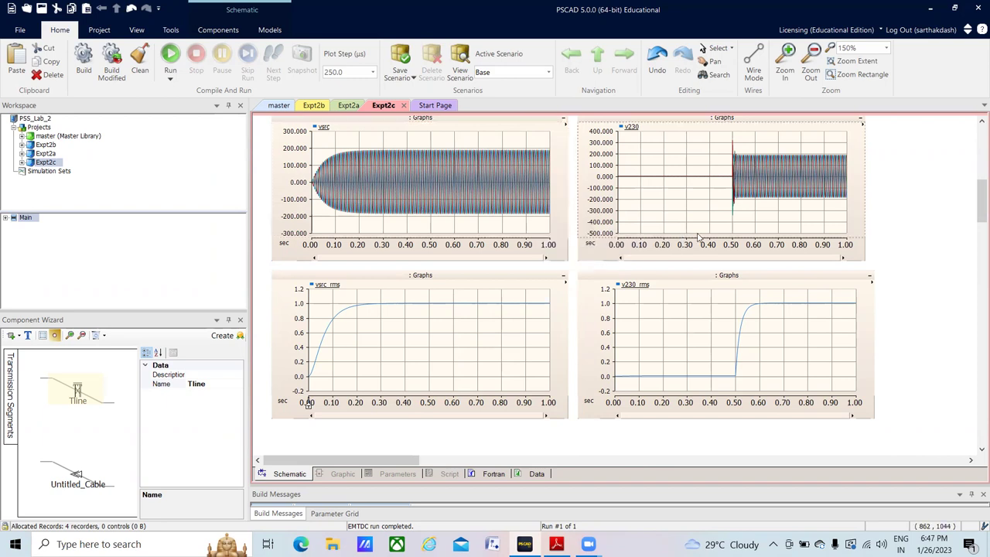
scroll(698, 237, "up", 5)
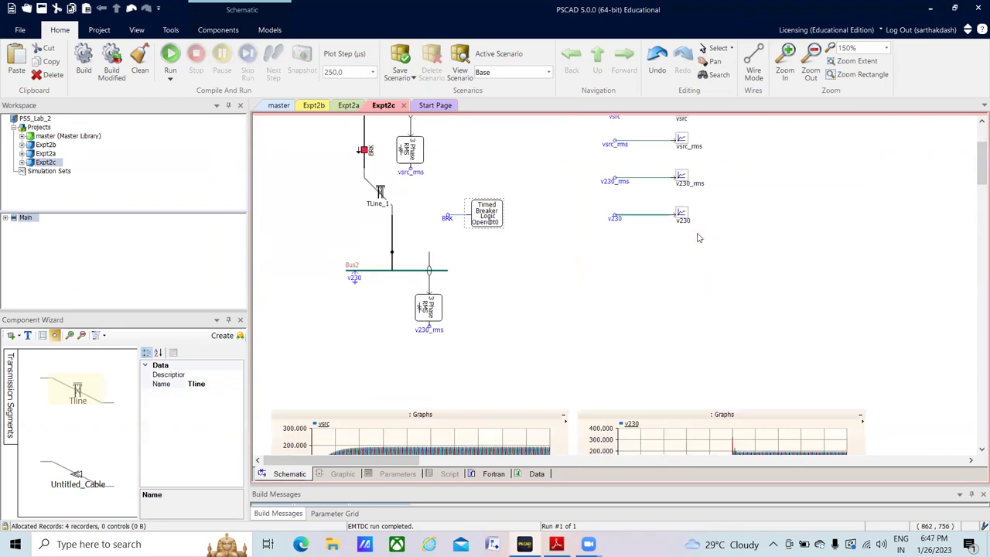
scroll(662, 362, "down", 3)
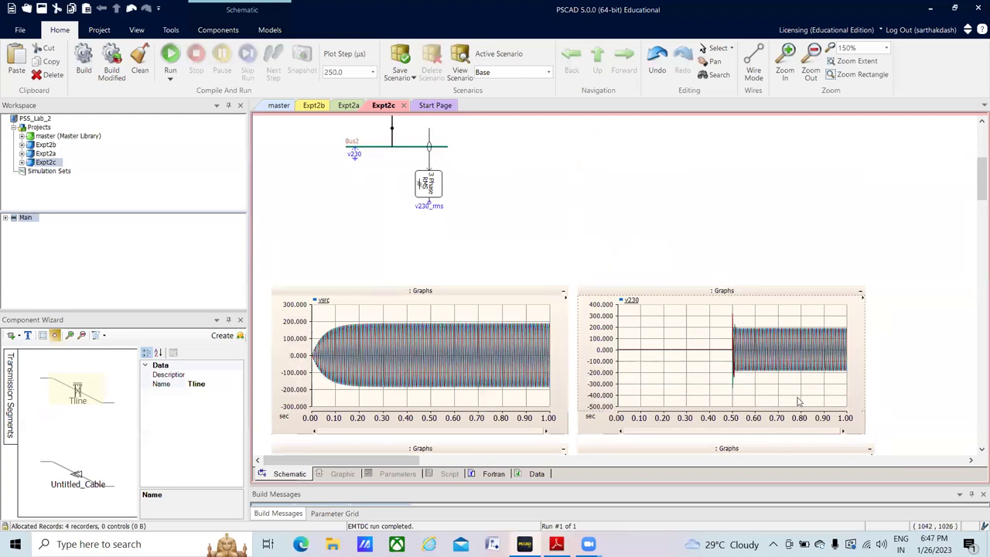
Step: Zoom the v230 graph in on about 0.49 to 0.55 s to examine the line energization transient
left_click_drag(780, 402, 704, 306)
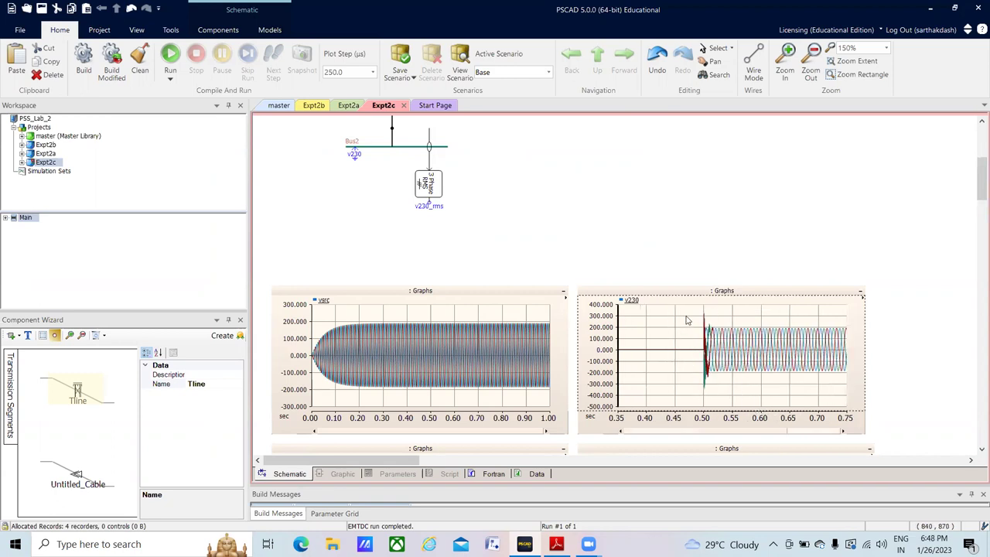
left_click_drag(686, 309, 761, 414)
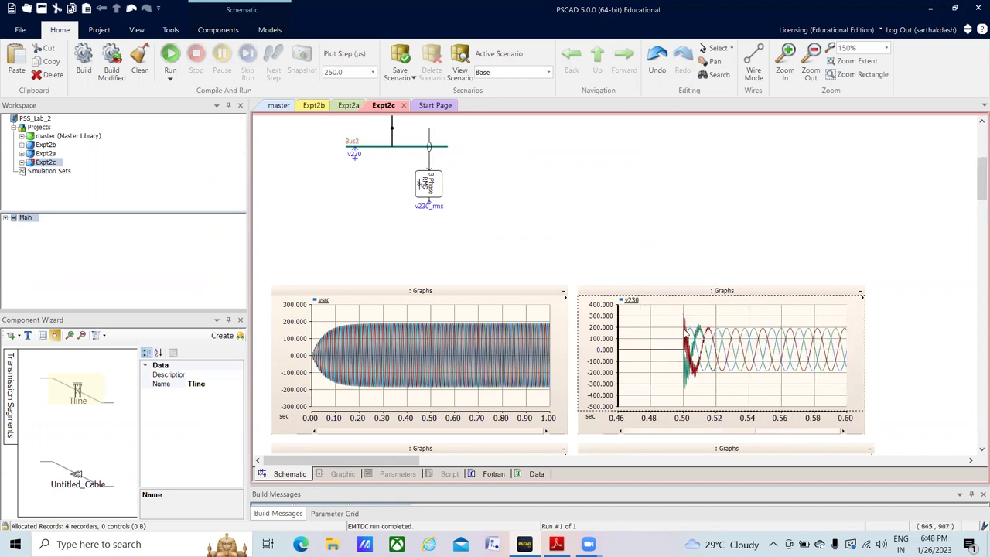
left_click_drag(674, 311, 757, 420)
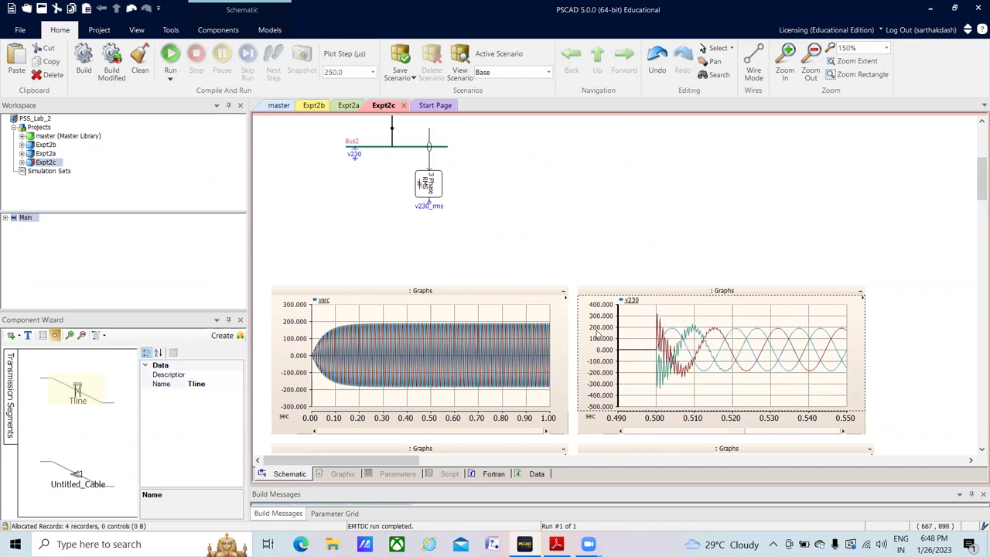
mouse_move(705, 381)
mouse_move(724, 395)
Step: Restore the v230 graph's full time range and return to the circuit with the breaker
scroll(628, 248, "down", 3)
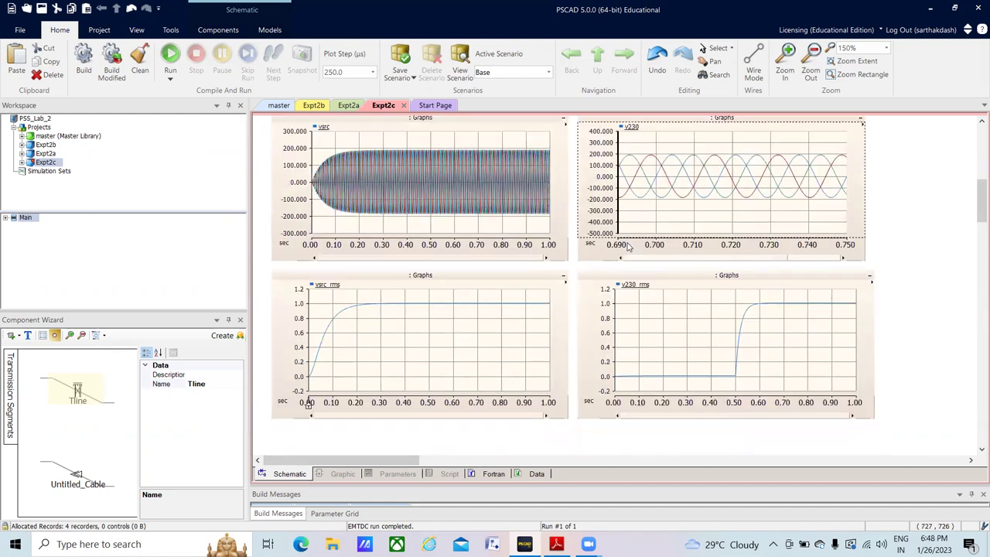
left_click(654, 201)
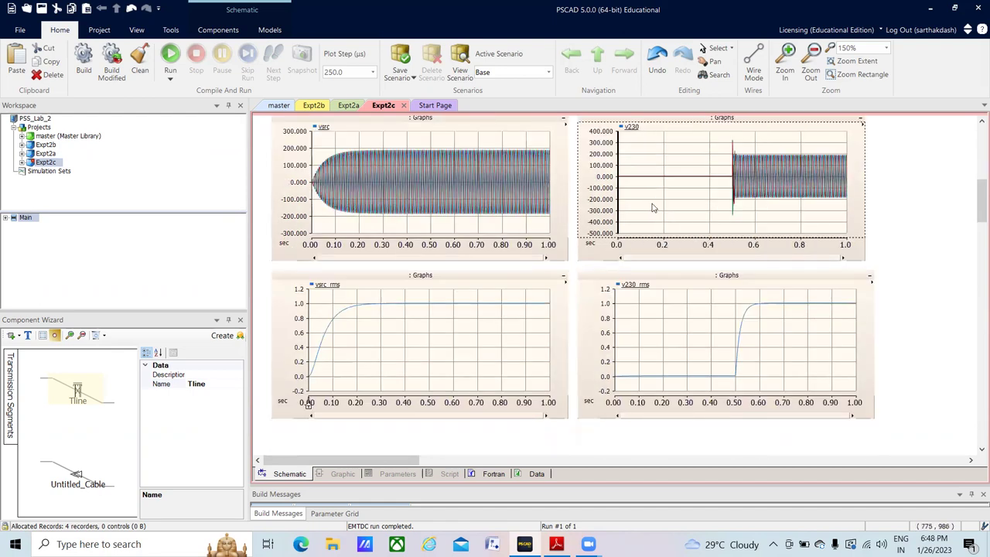
scroll(654, 203, "up", 7)
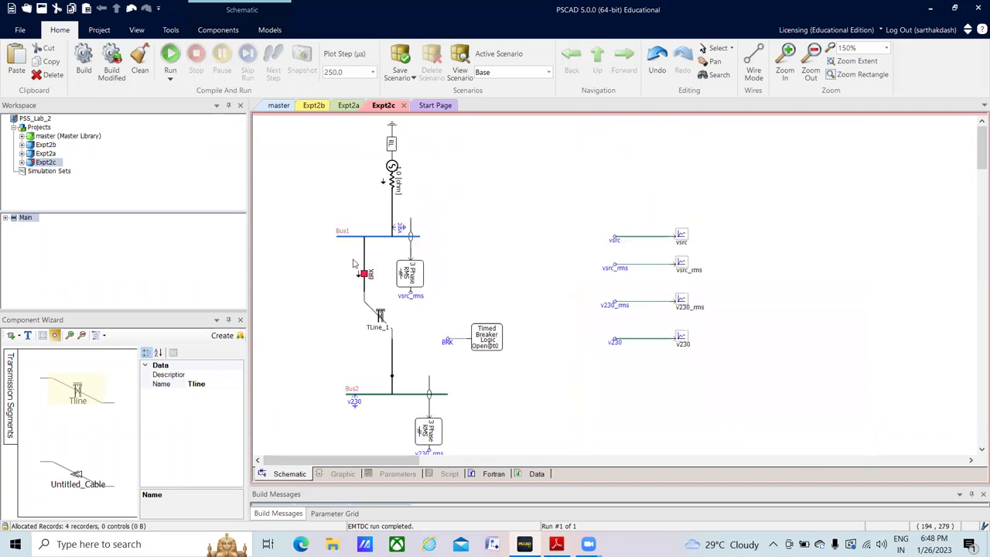